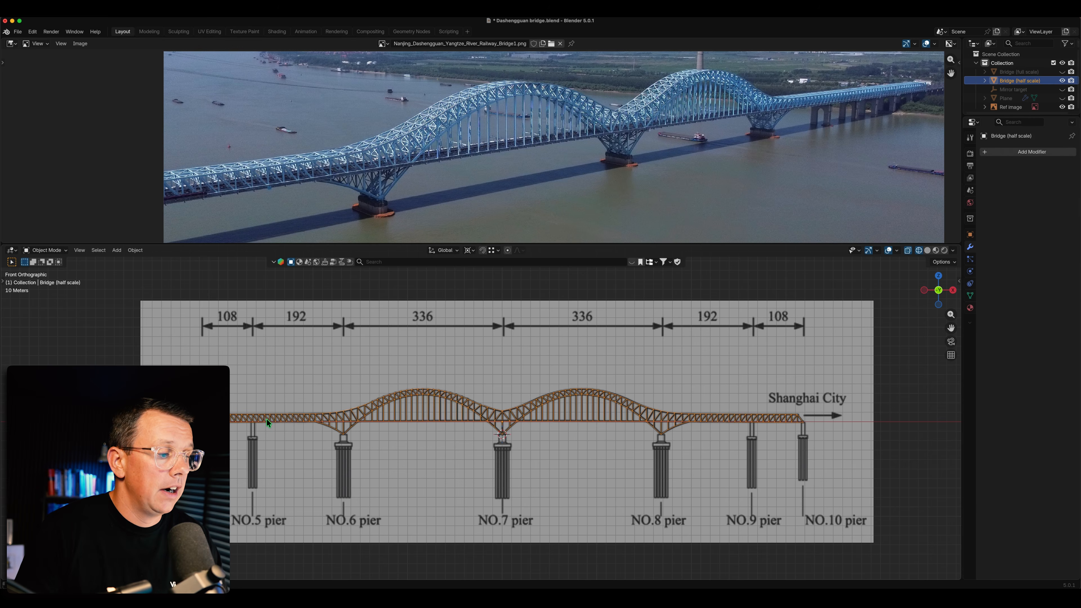
- Examine how the half-scale bridge wireframe follows the arches, deck and piers of the dimensioned reference drawing
{"action": "scroll", "coordinate": [266, 418], "scroll_direction": "up", "scroll_amount": 1}
{"action": "scroll", "coordinate": [272, 420], "scroll_direction": "down", "scroll_amount": 1}
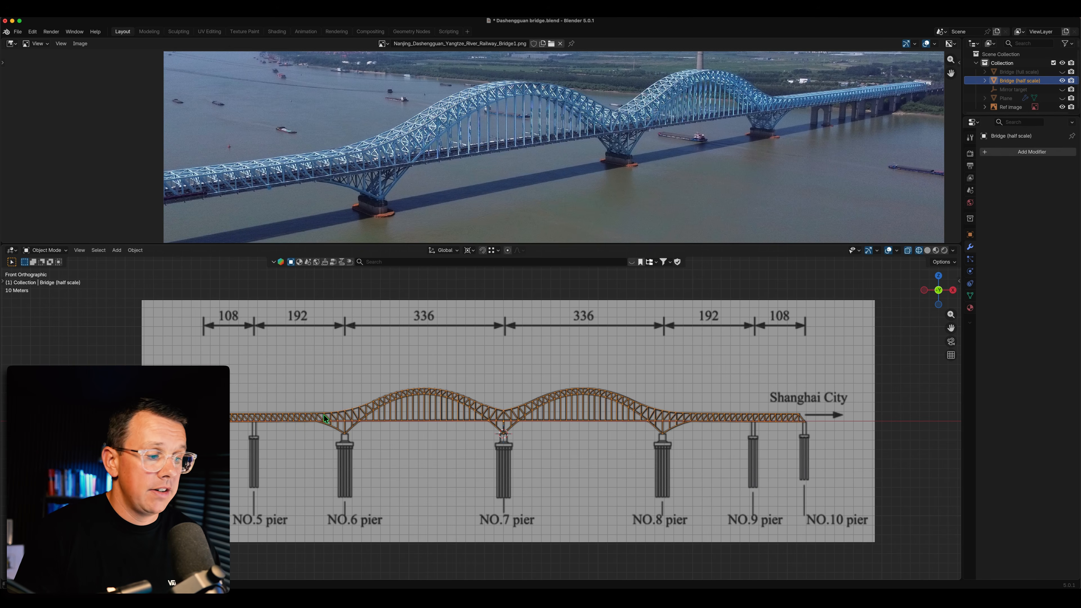
{"action": "scroll", "coordinate": [405, 402], "scroll_direction": "up", "scroll_amount": 6}
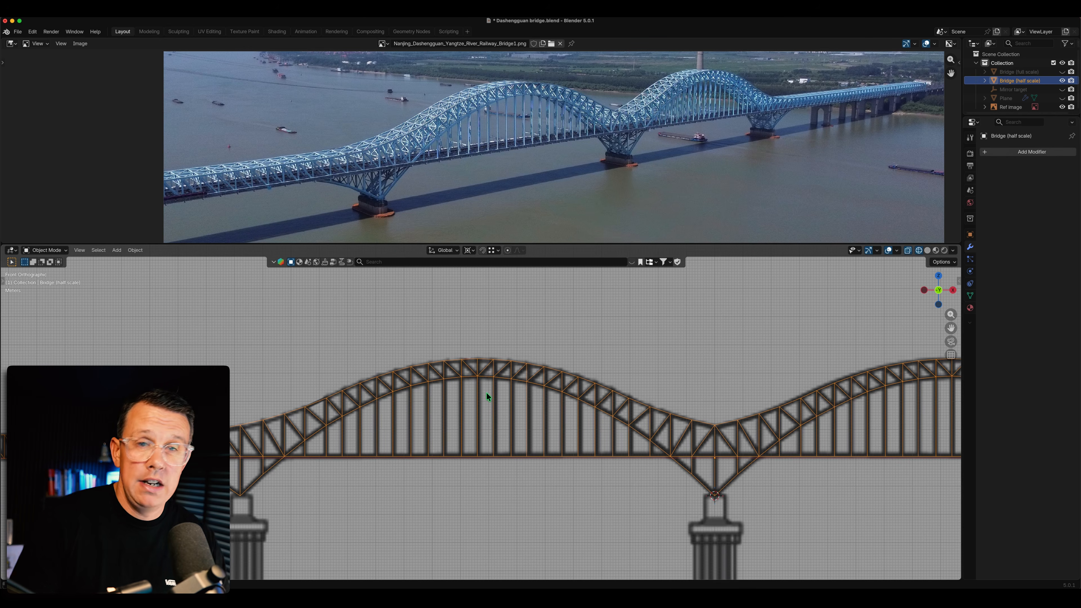
{"action": "scroll", "coordinate": [439, 385], "scroll_direction": "down", "scroll_amount": 2}
{"action": "scroll", "coordinate": [436, 383], "scroll_direction": "down", "scroll_amount": 5}
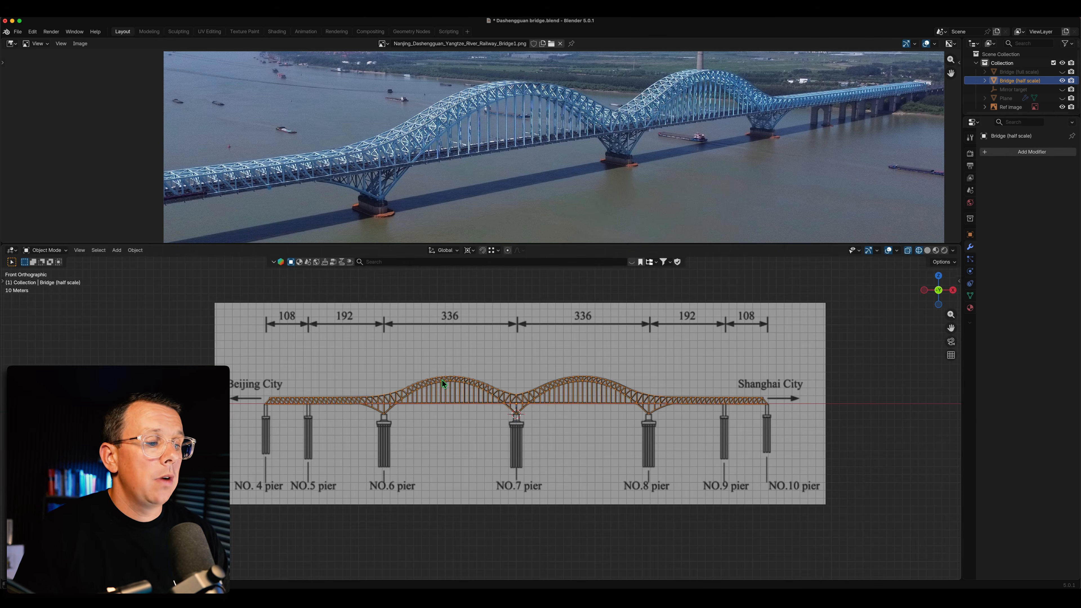
{"action": "scroll", "coordinate": [487, 390], "scroll_direction": "up", "scroll_amount": 2}
{"action": "scroll", "coordinate": [487, 390], "scroll_direction": "down", "scroll_amount": 1}
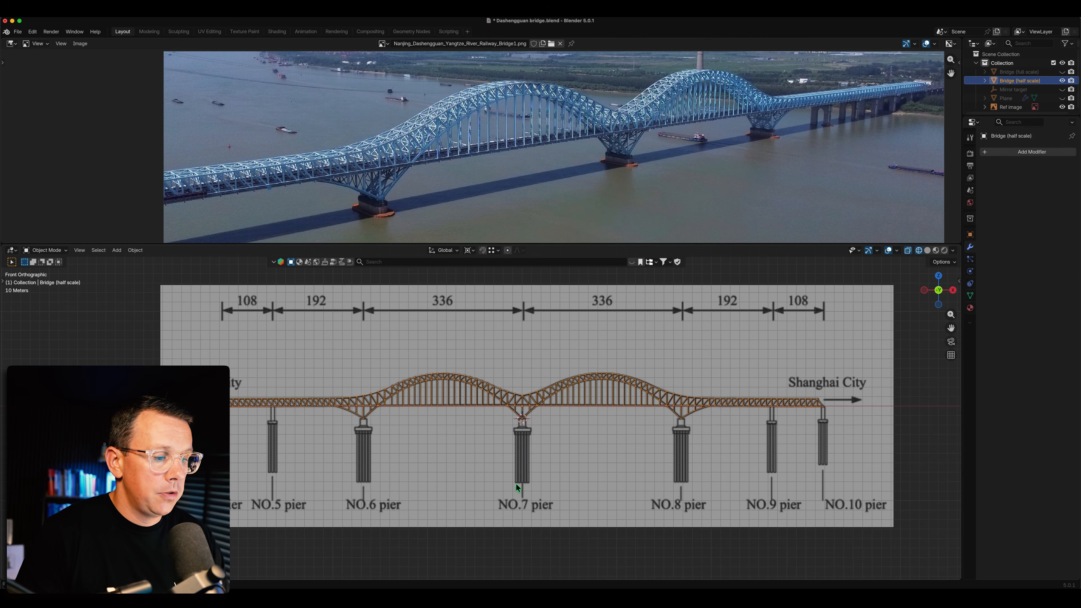
{"action": "scroll", "coordinate": [506, 386], "scroll_direction": "up", "scroll_amount": 2}
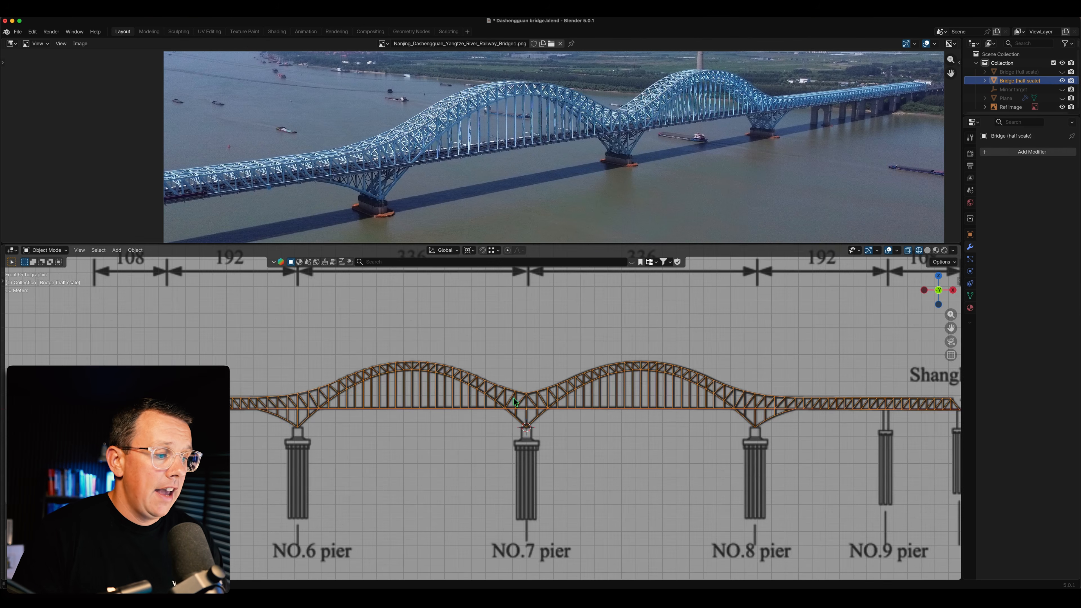
{"action": "scroll", "coordinate": [458, 397], "scroll_direction": "down", "scroll_amount": 2}
{"action": "scroll", "coordinate": [529, 390], "scroll_direction": "up", "scroll_amount": 1}
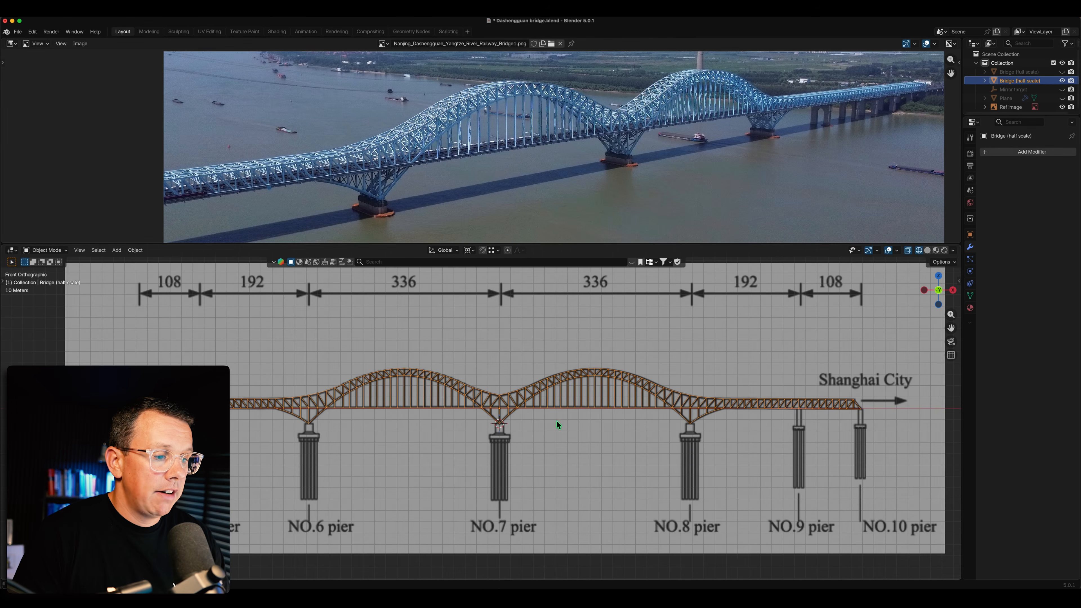
{"action": "scroll", "coordinate": [541, 435], "scroll_direction": "down", "scroll_amount": 1}
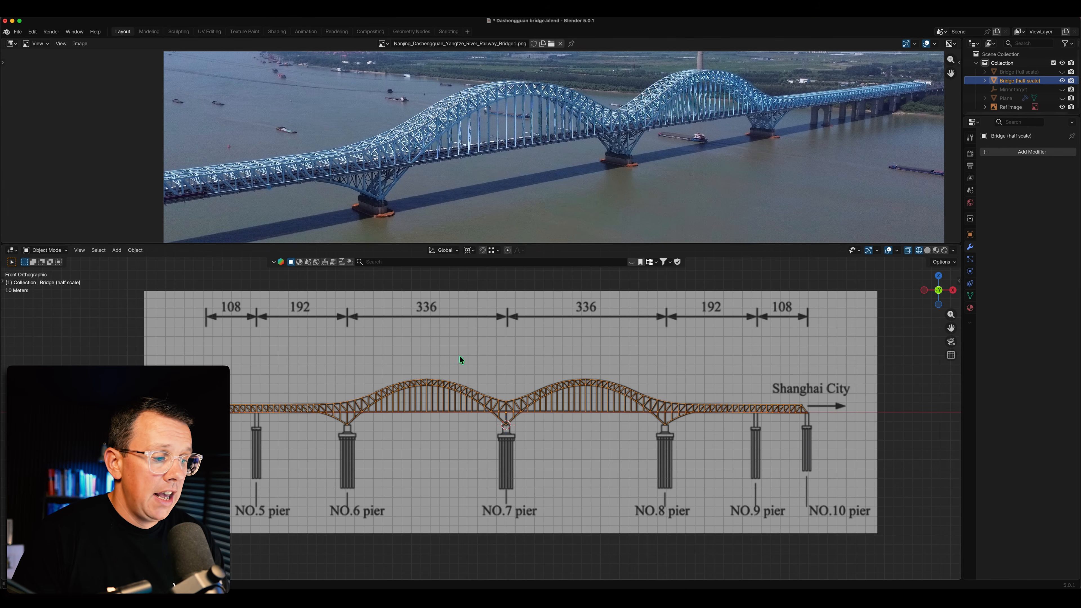
{"action": "scroll", "coordinate": [372, 401], "scroll_direction": "up", "scroll_amount": 2}
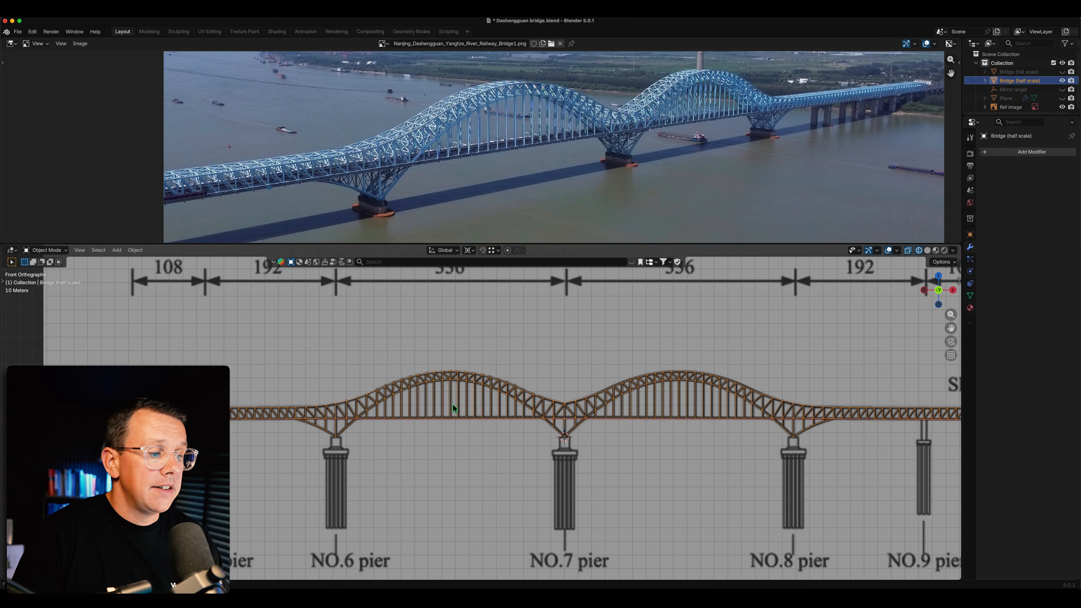
{"action": "scroll", "coordinate": [364, 404], "scroll_direction": "down", "scroll_amount": 4}
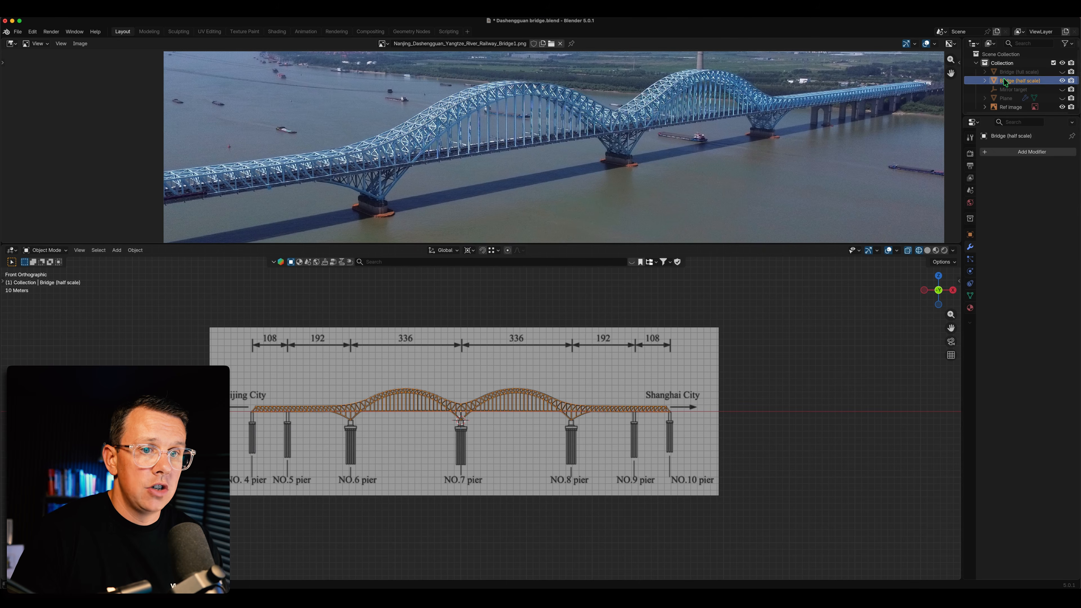
- Show and select the Bridge (full scale) object, and hide the Bridge (half scale) object and the Ref Image
{"action": "left_click", "coordinate": [1014, 73]}
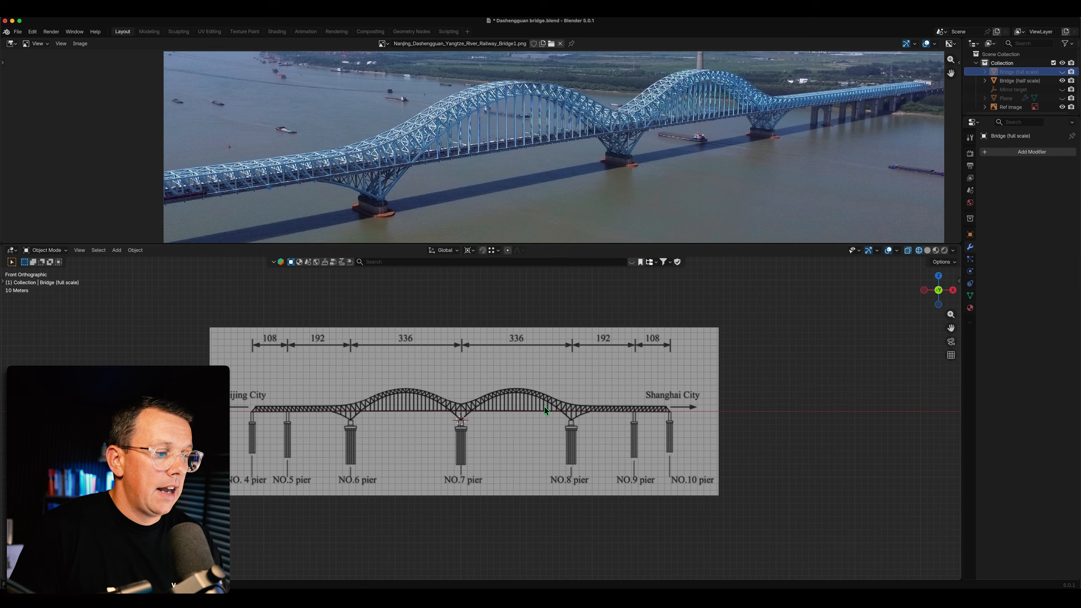
{"action": "left_click", "coordinate": [1063, 72]}
{"action": "left_click", "coordinate": [1062, 80]}
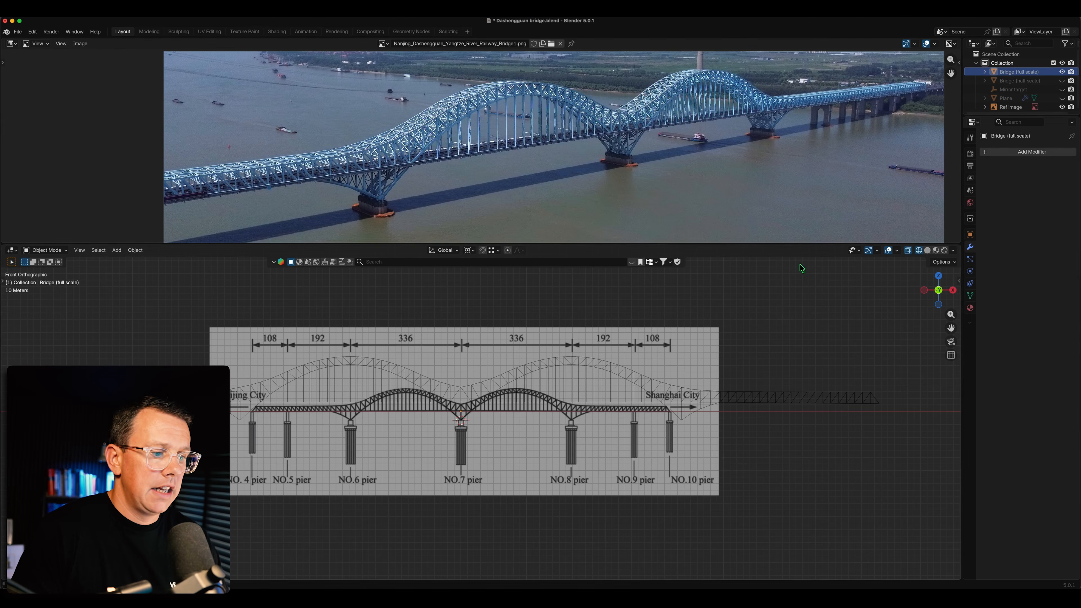
{"action": "left_click", "coordinate": [1062, 107]}
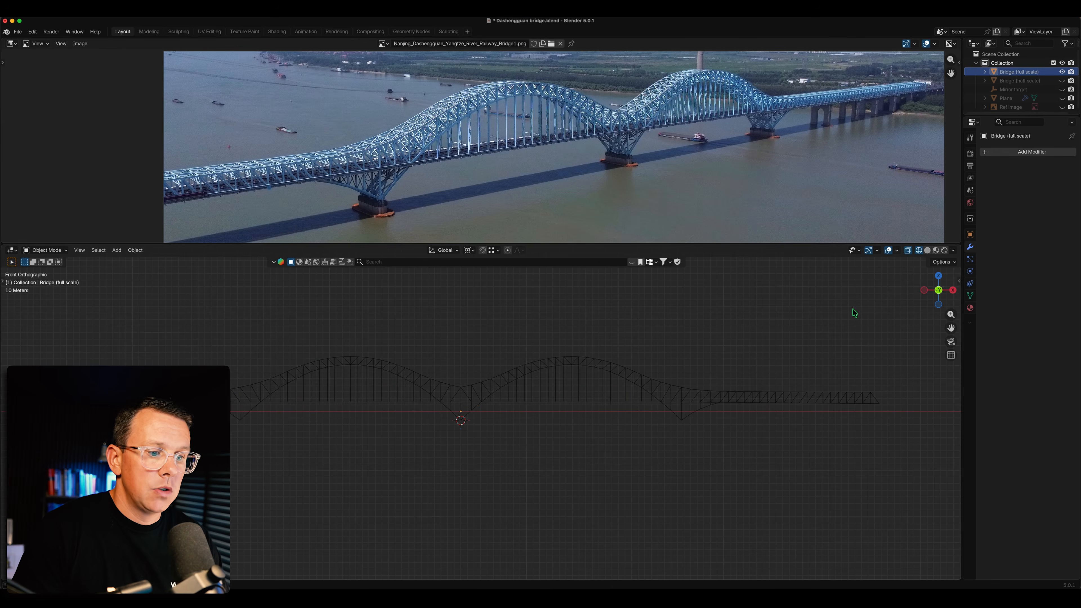
{"action": "left_click", "coordinate": [801, 407]}
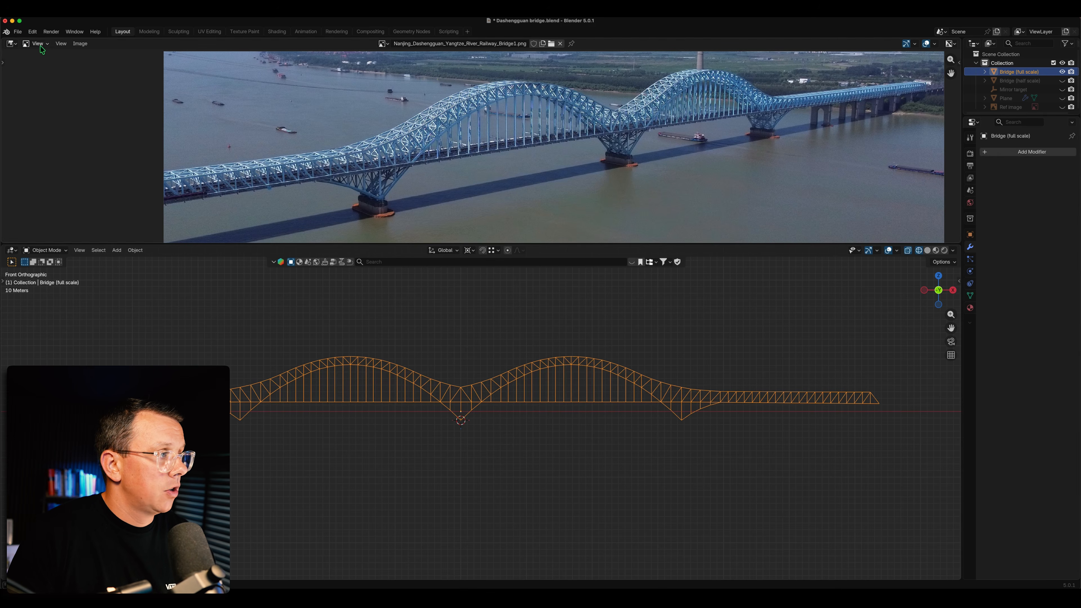
- Export only the selected full-scale bridge as a Wavefront OBJ file named Dashengguan bridge.obj
{"action": "left_click", "coordinate": [19, 32]}
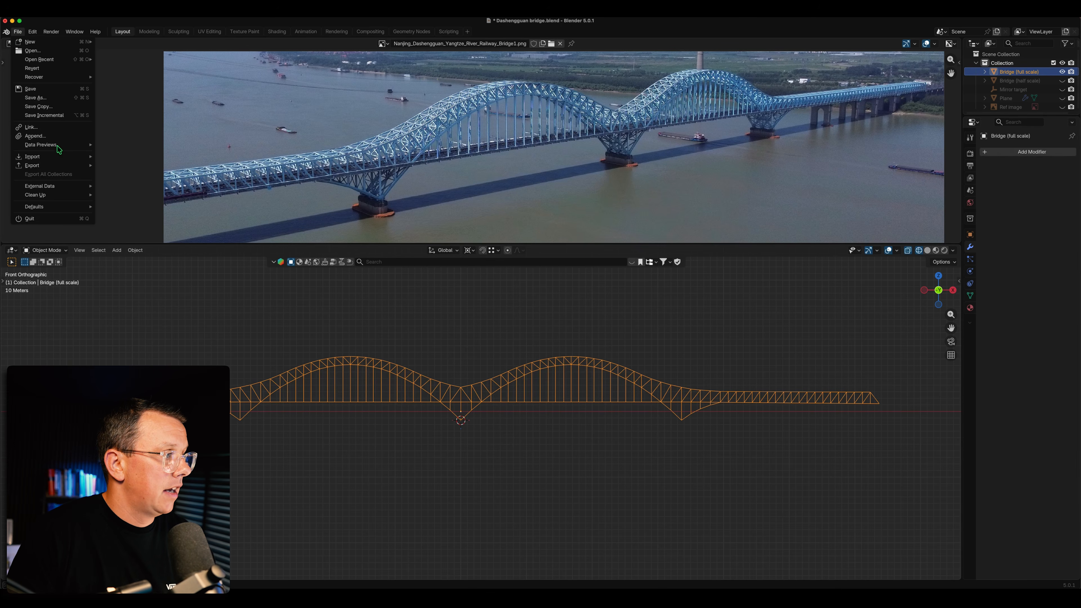
{"action": "mouse_move", "coordinate": [62, 167]}
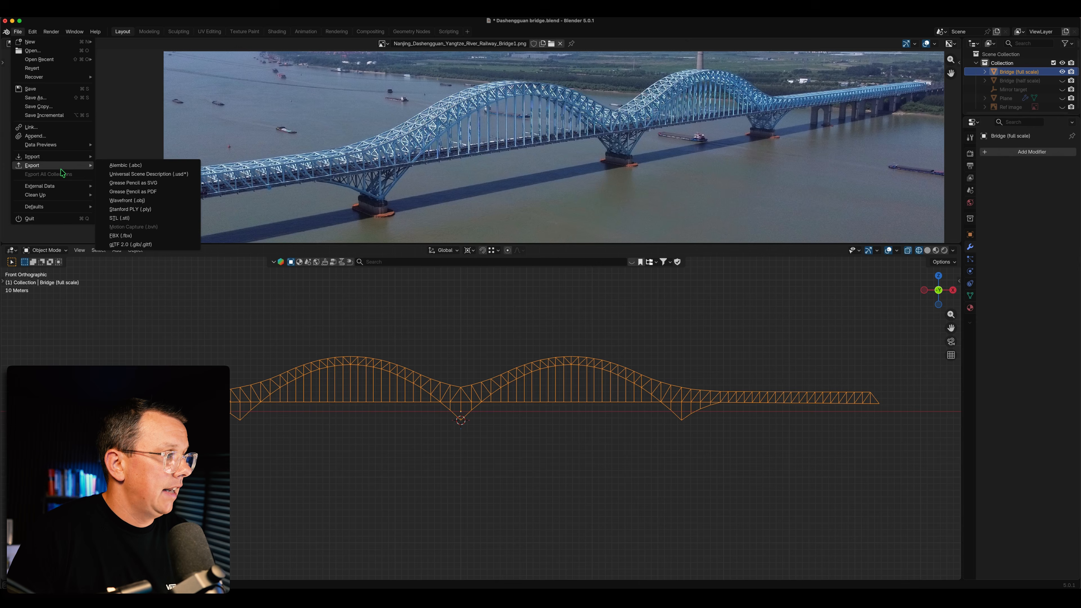
{"action": "left_click", "coordinate": [132, 200]}
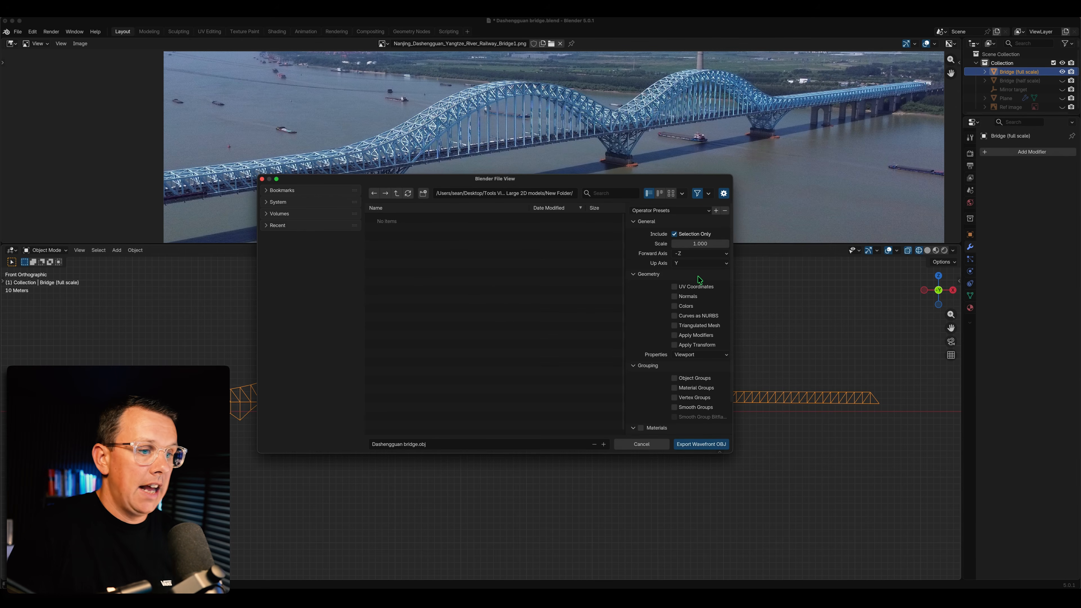
{"action": "scroll", "coordinate": [691, 261], "scroll_direction": "down", "scroll_amount": 1}
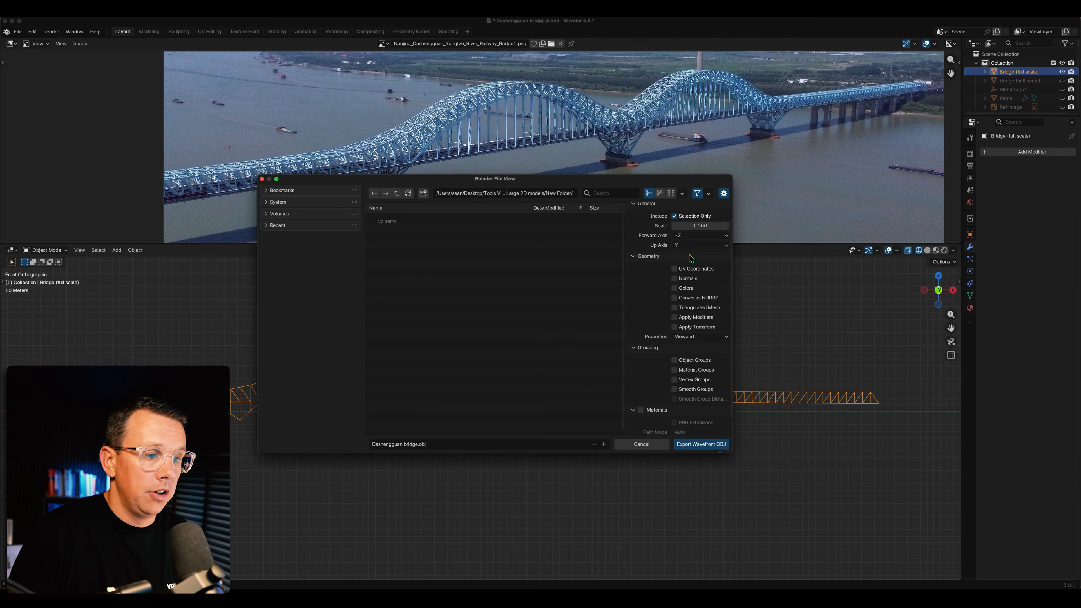
{"action": "scroll", "coordinate": [691, 259], "scroll_direction": "up", "scroll_amount": 1}
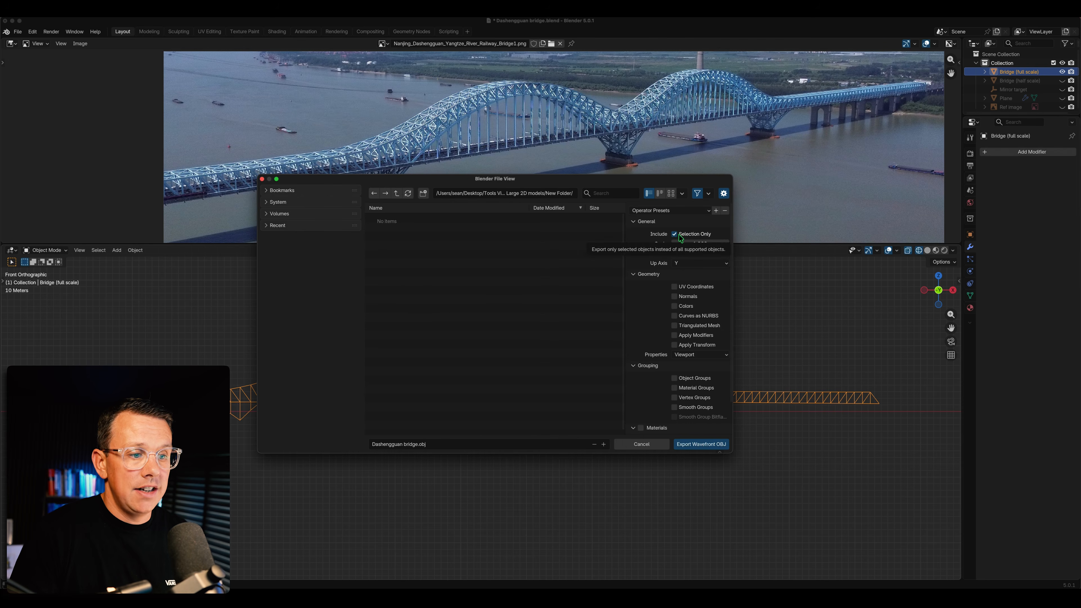
{"action": "scroll", "coordinate": [685, 304], "scroll_direction": "down", "scroll_amount": 2}
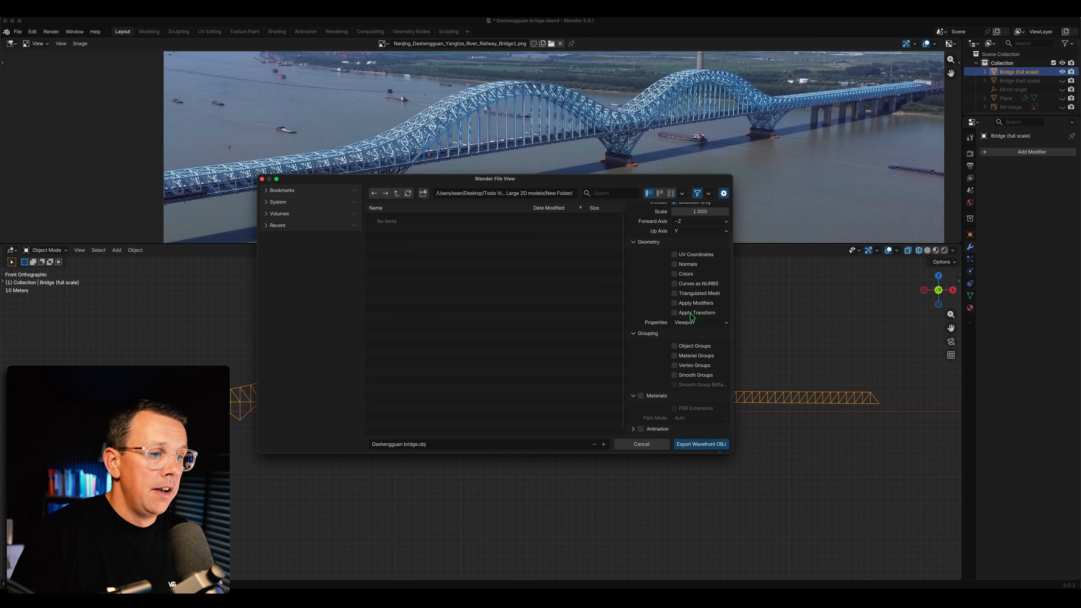
{"action": "scroll", "coordinate": [692, 316], "scroll_direction": "up", "scroll_amount": 2}
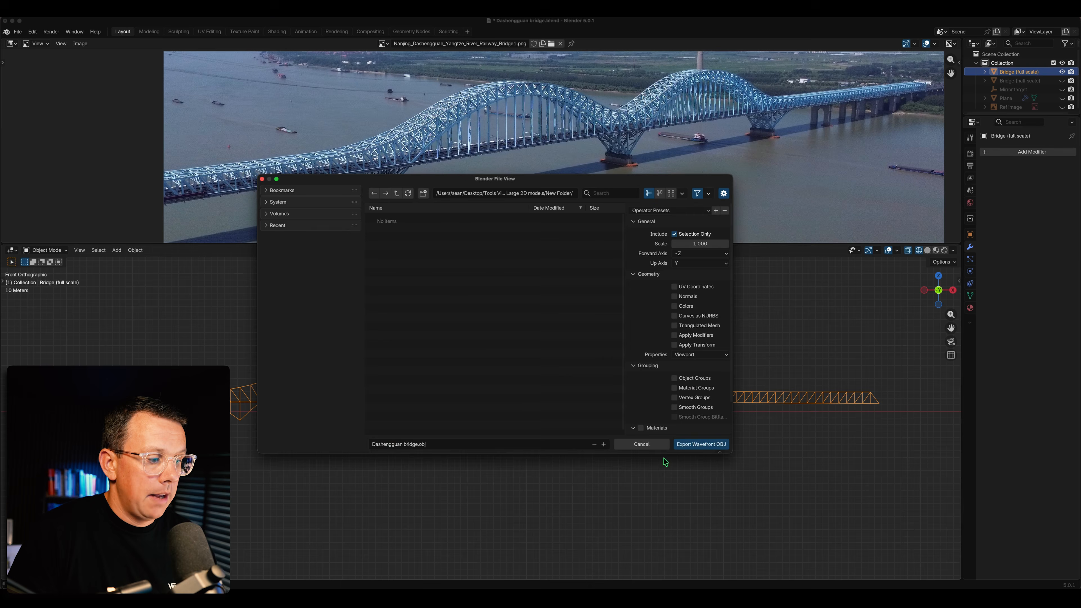
{"action": "left_click", "coordinate": [698, 445]}
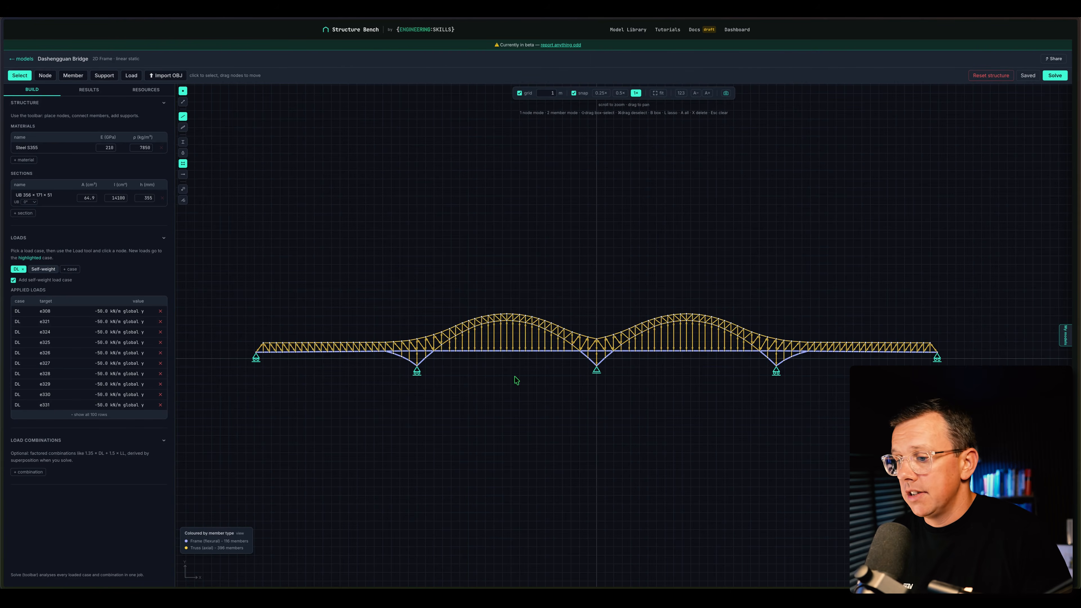
- In Structure Bench, create a 2D Frame model named "Import demo" in the "Demo models - 2D" project
{"action": "left_click", "coordinate": [24, 59]}
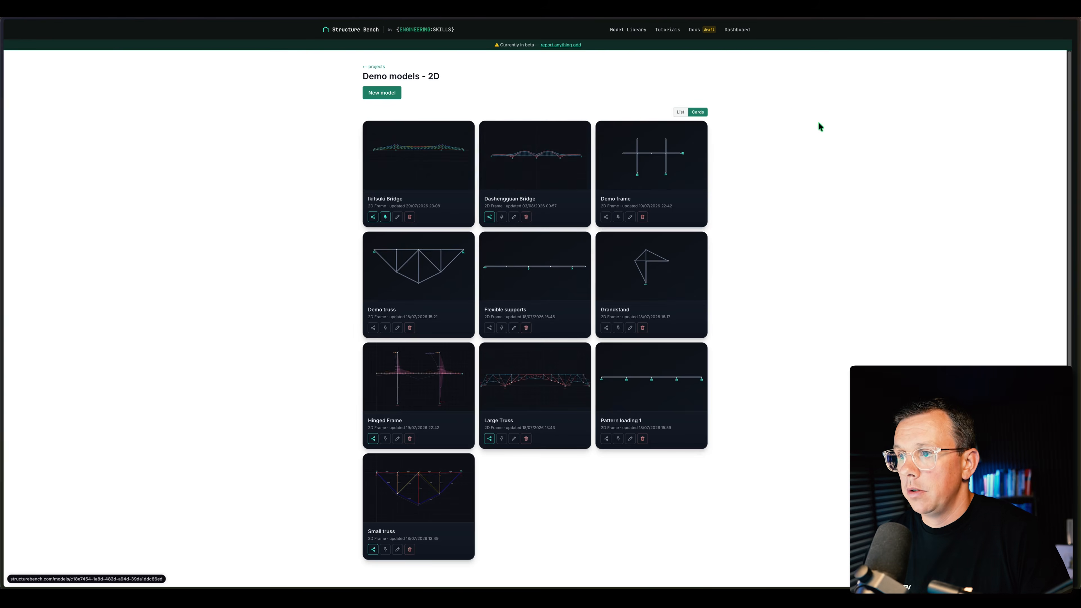
{"action": "left_click", "coordinate": [737, 30]}
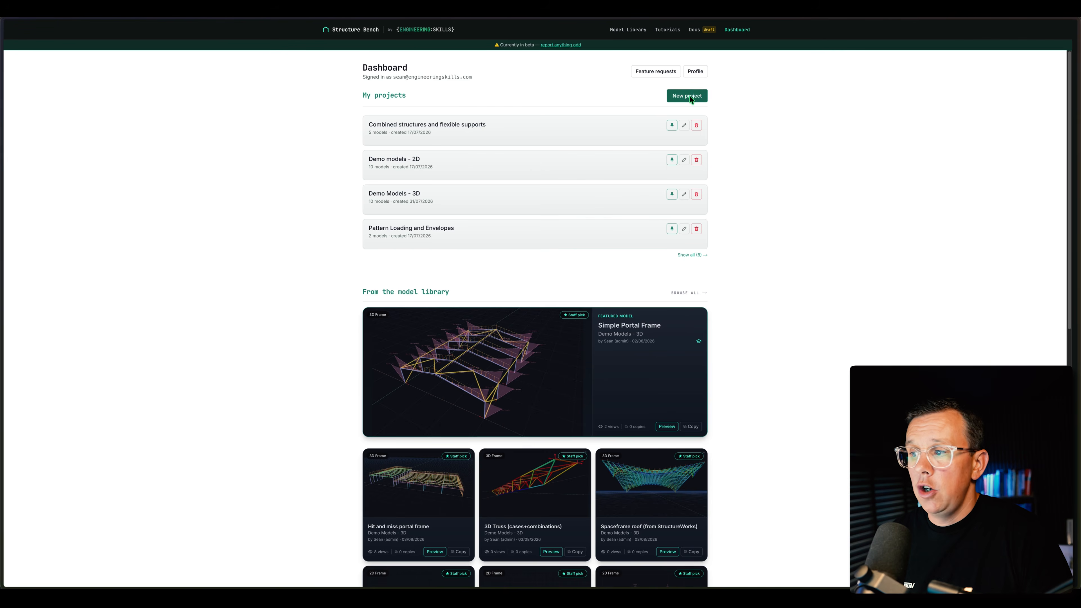
{"action": "left_click", "coordinate": [389, 161]}
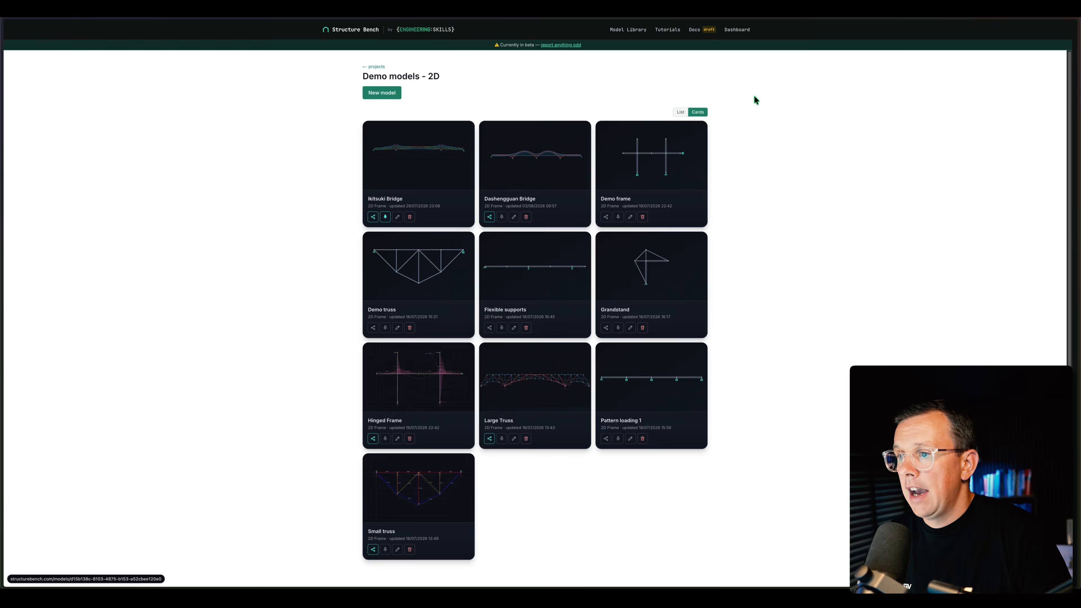
{"action": "left_click", "coordinate": [384, 95]}
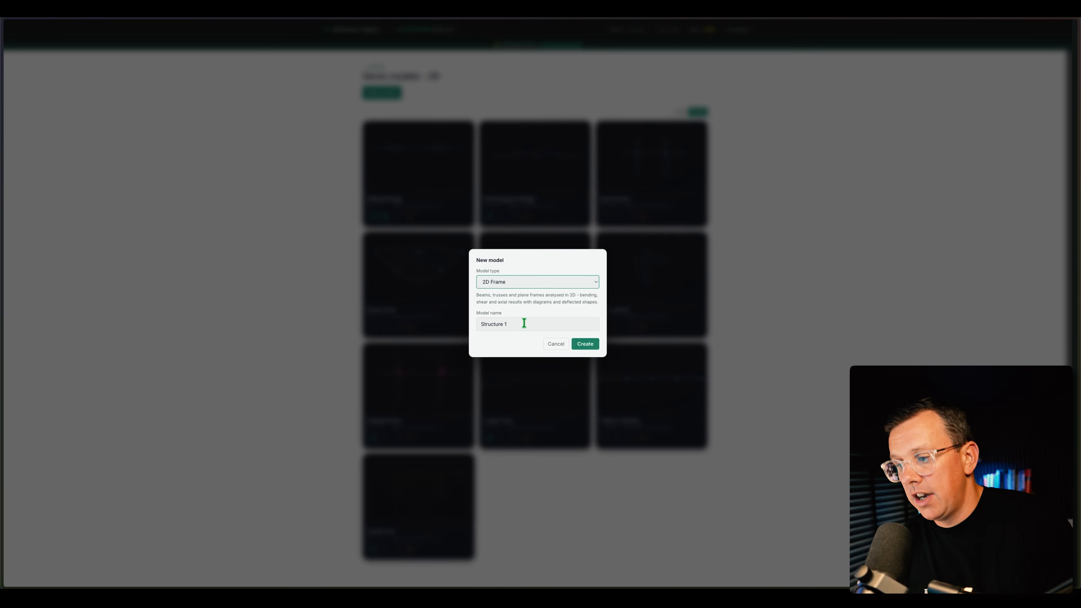
{"action": "left_click_drag", "start_coordinate": [523, 324], "coordinate": [473, 321]}
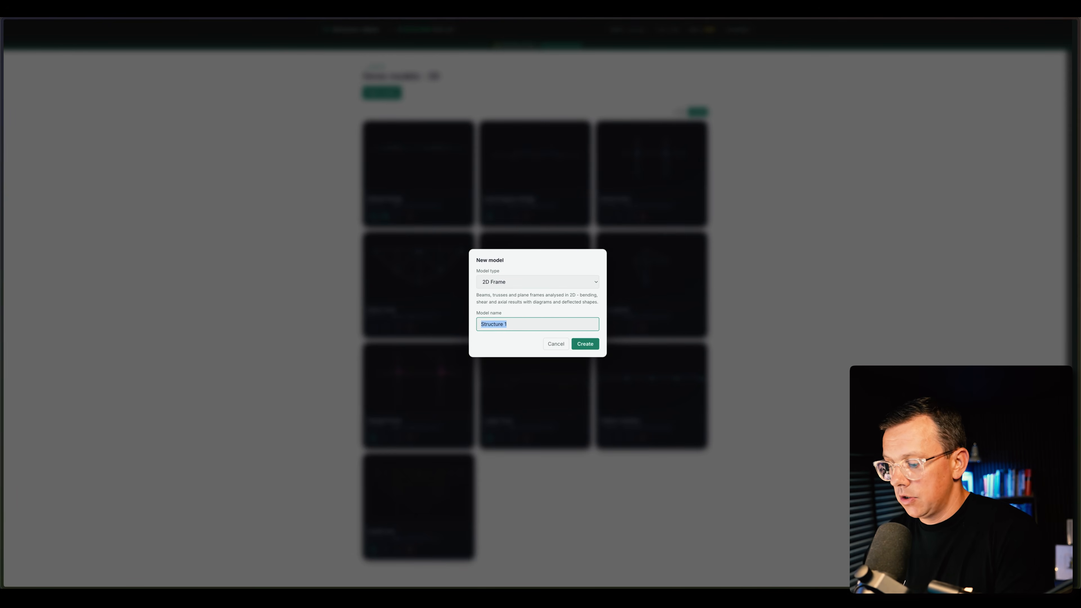
{"action": "type", "text": "Import demo"}
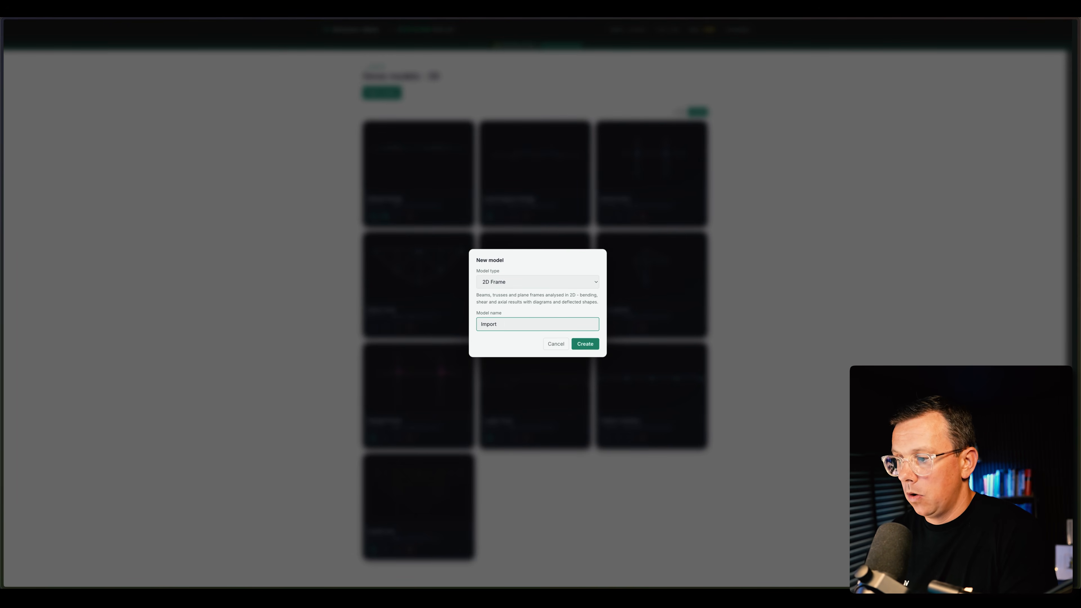
{"action": "left_click", "coordinate": [589, 344]}
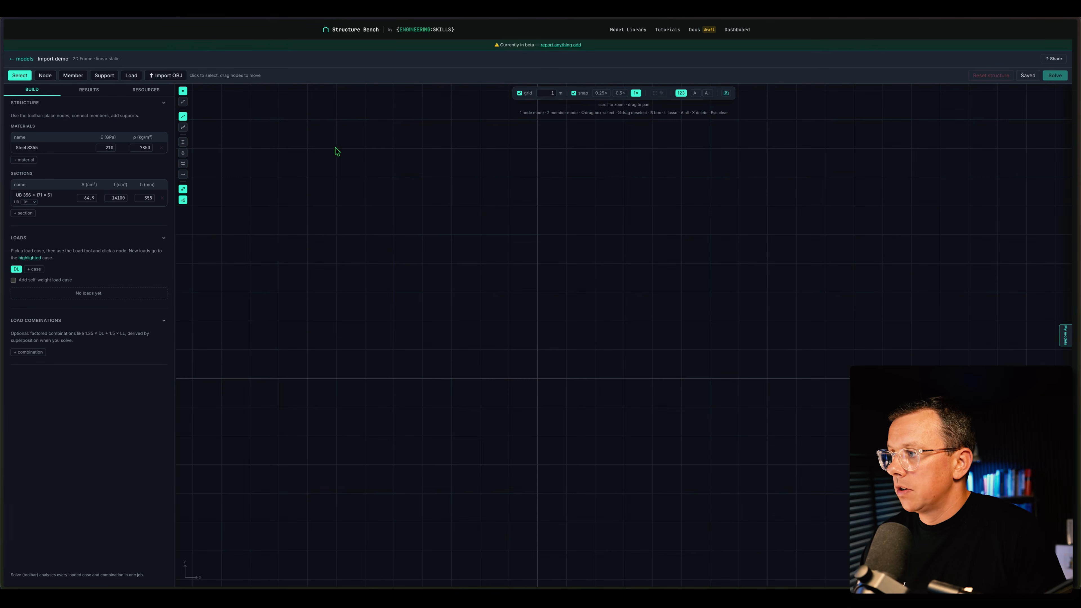
- Import Dashengguan bridge.obj in metres, drawn X across and Y up, with members behaving as truss (axial only)
{"action": "left_click", "coordinate": [180, 77]}
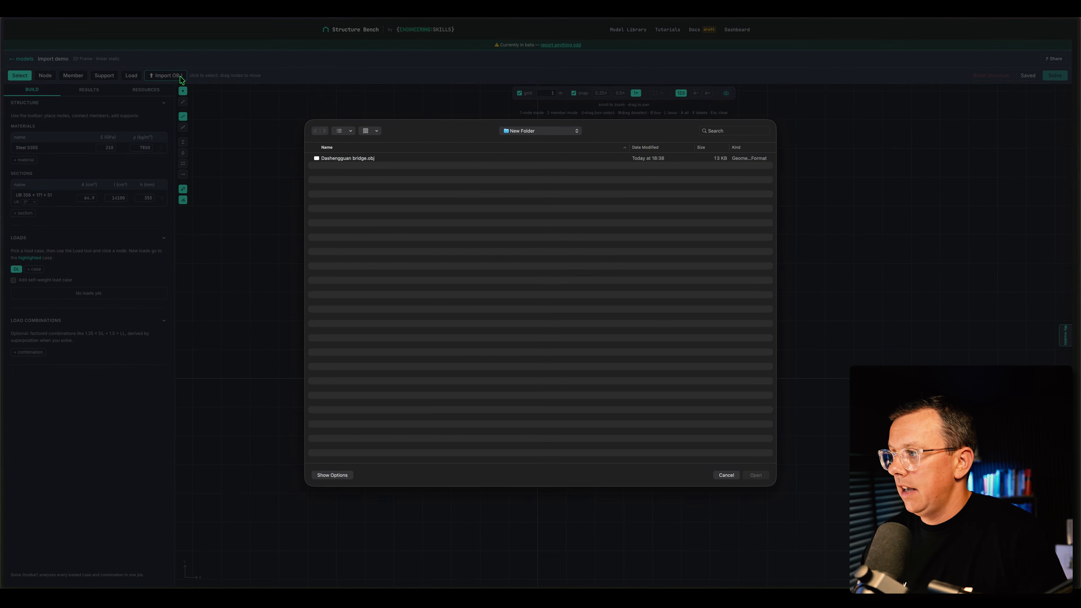
{"action": "left_click", "coordinate": [357, 160]}
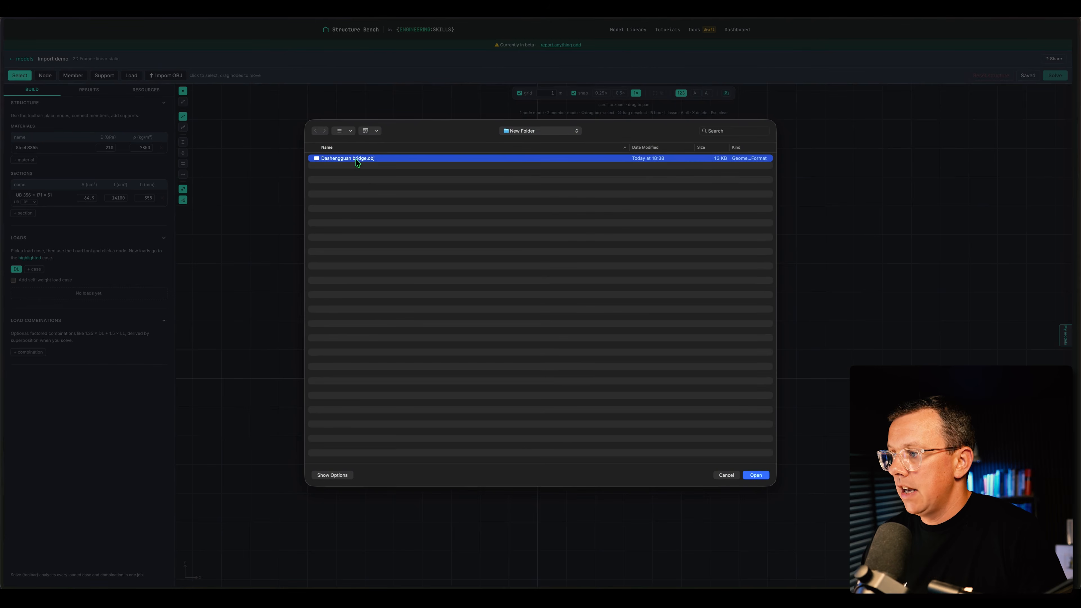
{"action": "left_click", "coordinate": [756, 475]}
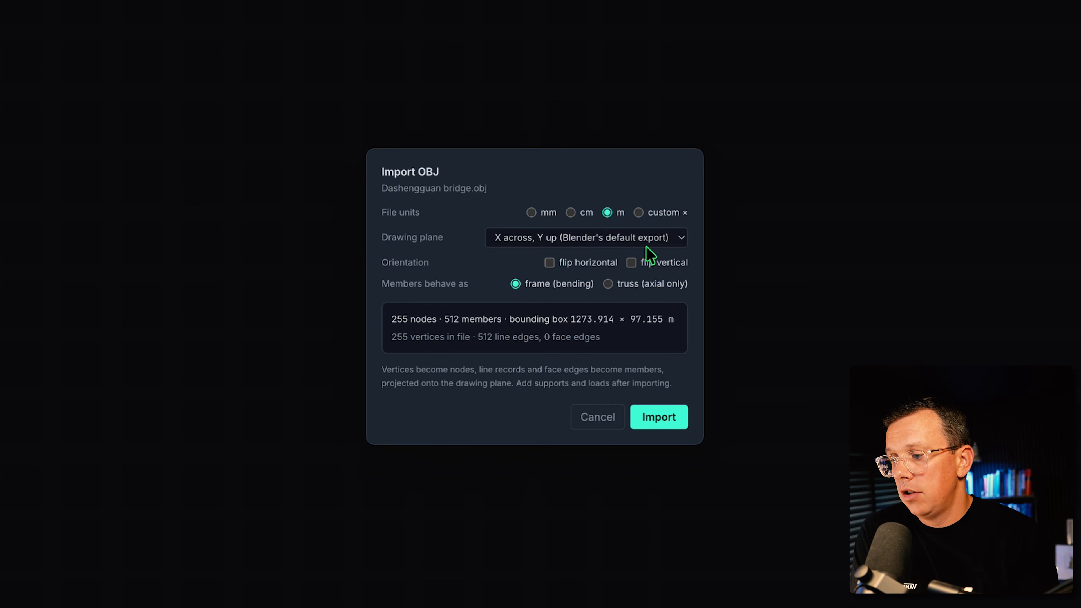
{"action": "mouse_move", "coordinate": [647, 247]}
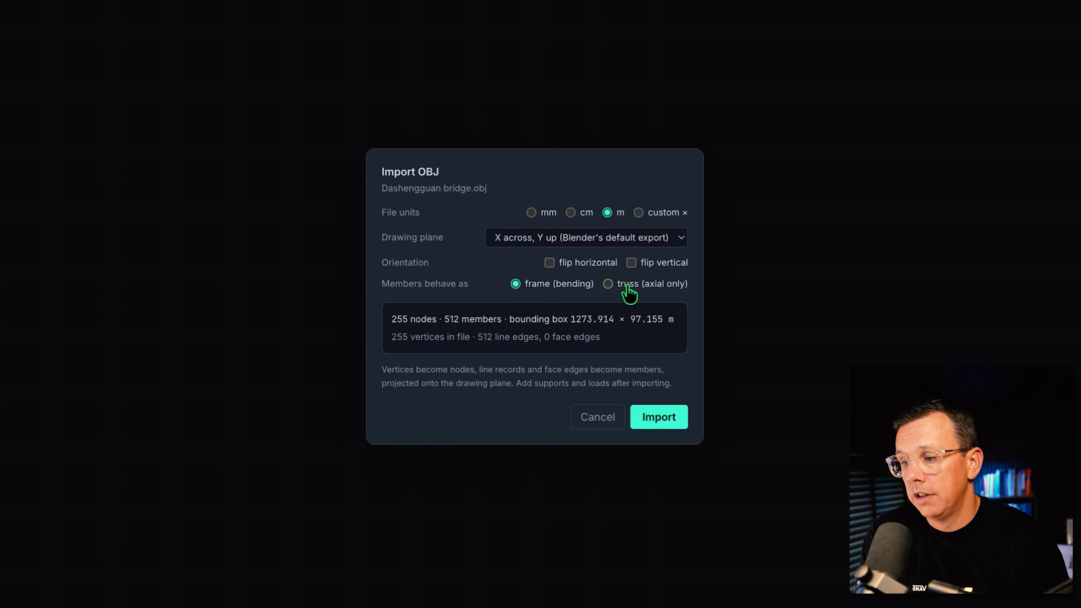
{"action": "left_click", "coordinate": [608, 285]}
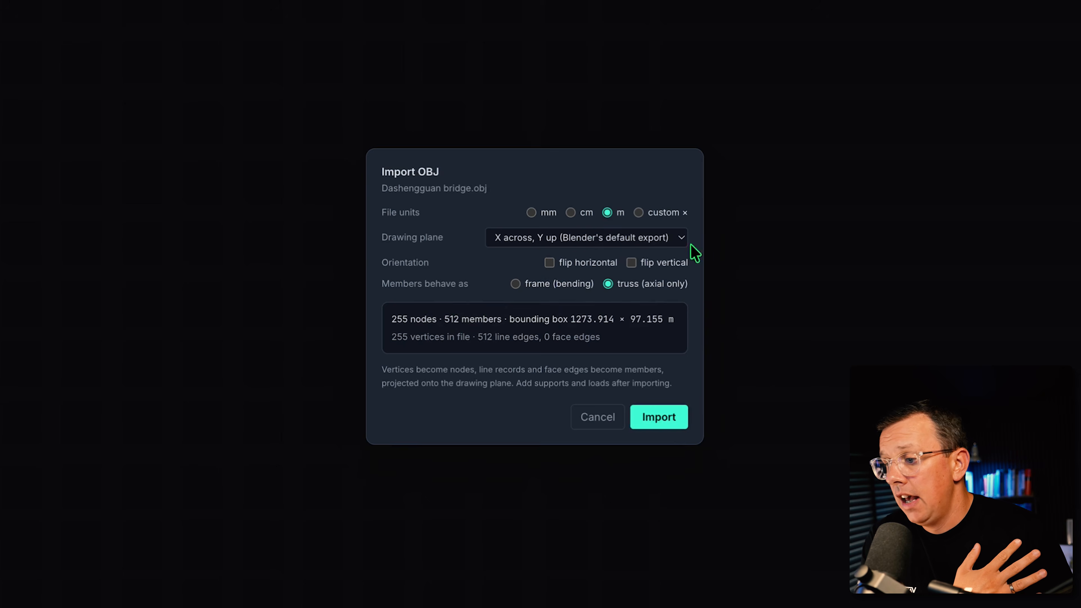
{"action": "left_click", "coordinate": [659, 417]}
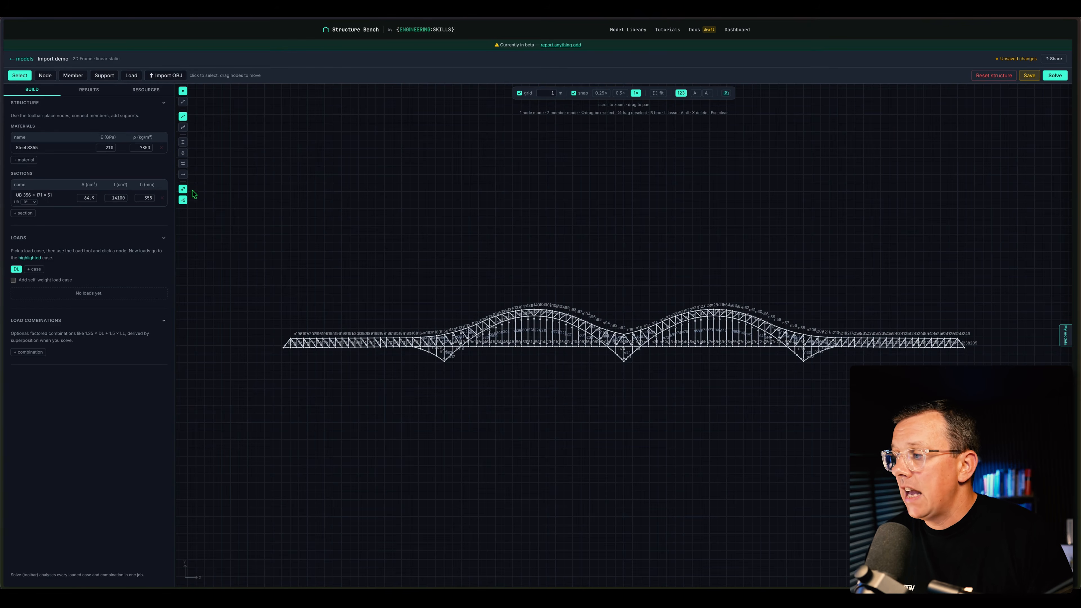
- Hide the node and member number labels on the imported bridge model
{"action": "left_click", "coordinate": [183, 201]}
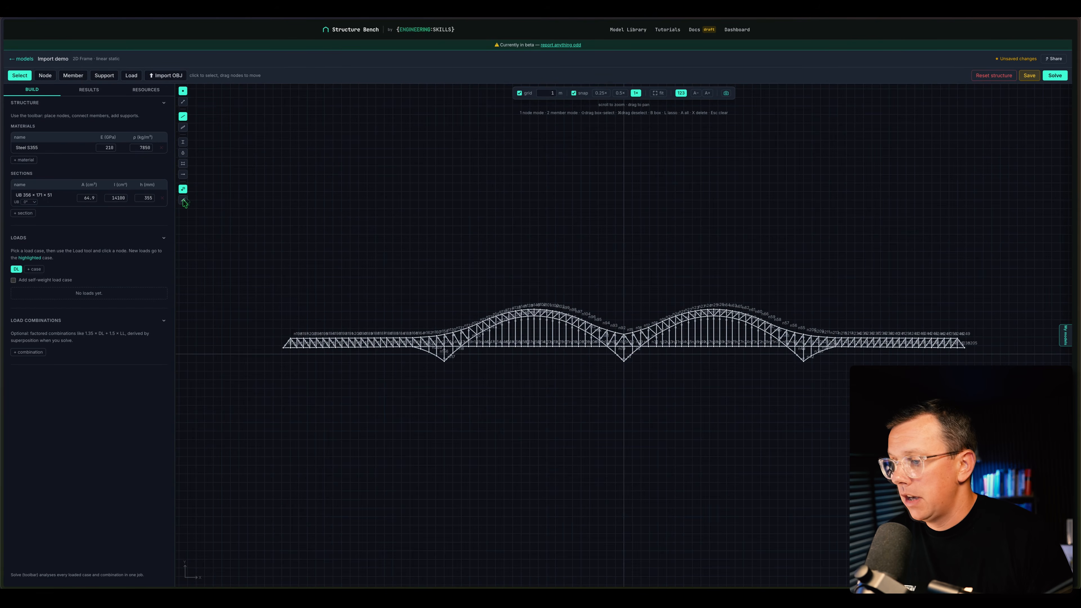
{"action": "left_click", "coordinate": [183, 189]}
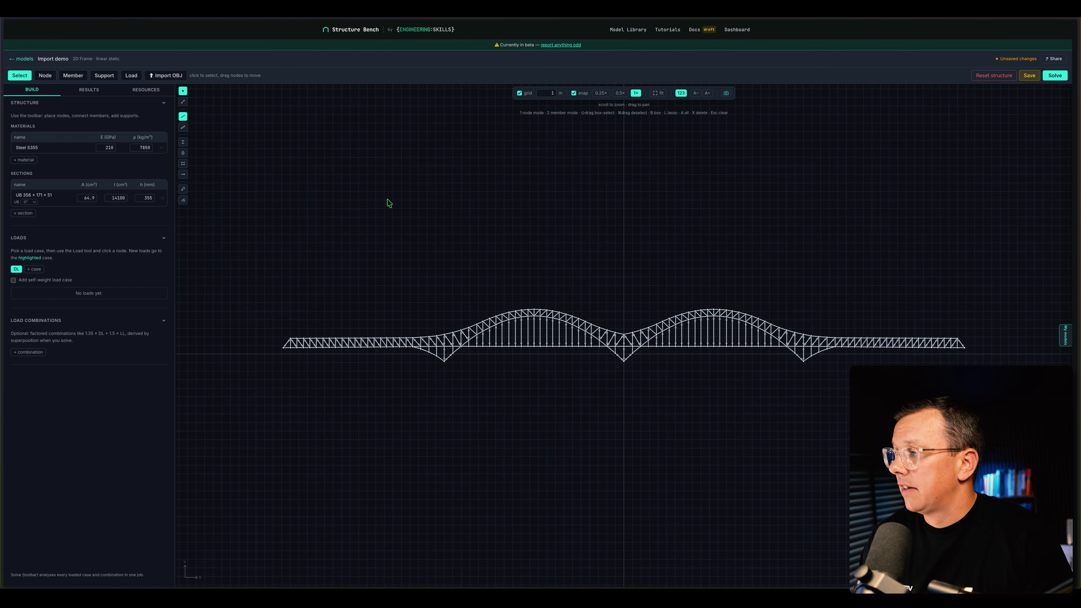
- Open the node coordinate table, review its entries from the first to the last node, and close it
{"action": "left_click", "coordinate": [44, 76]}
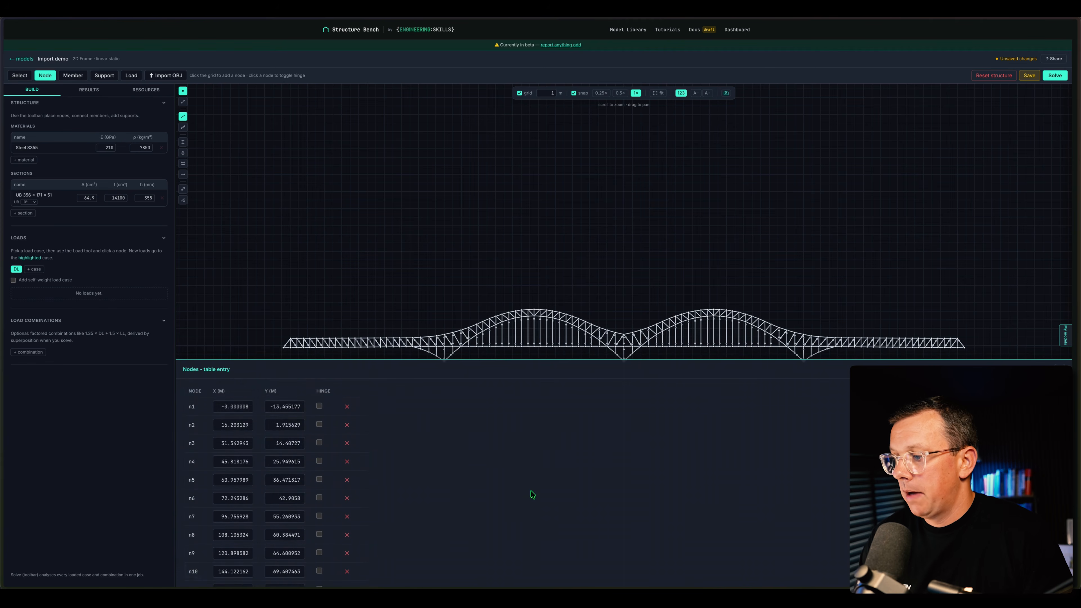
{"action": "scroll", "coordinate": [452, 469], "scroll_direction": "down", "scroll_amount": 20}
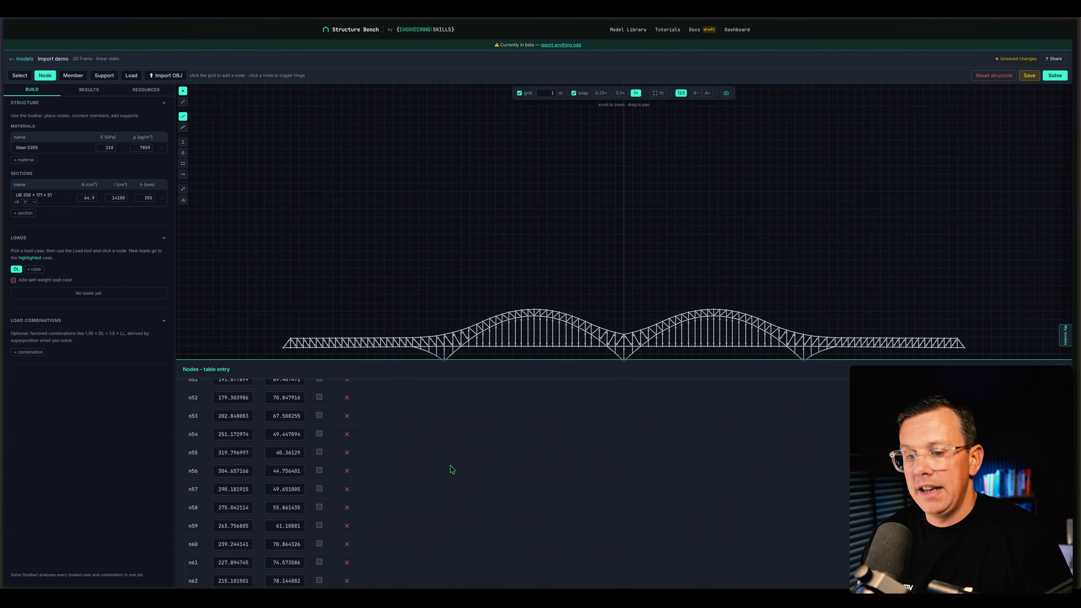
{"action": "scroll", "coordinate": [452, 470], "scroll_direction": "down", "scroll_amount": 20}
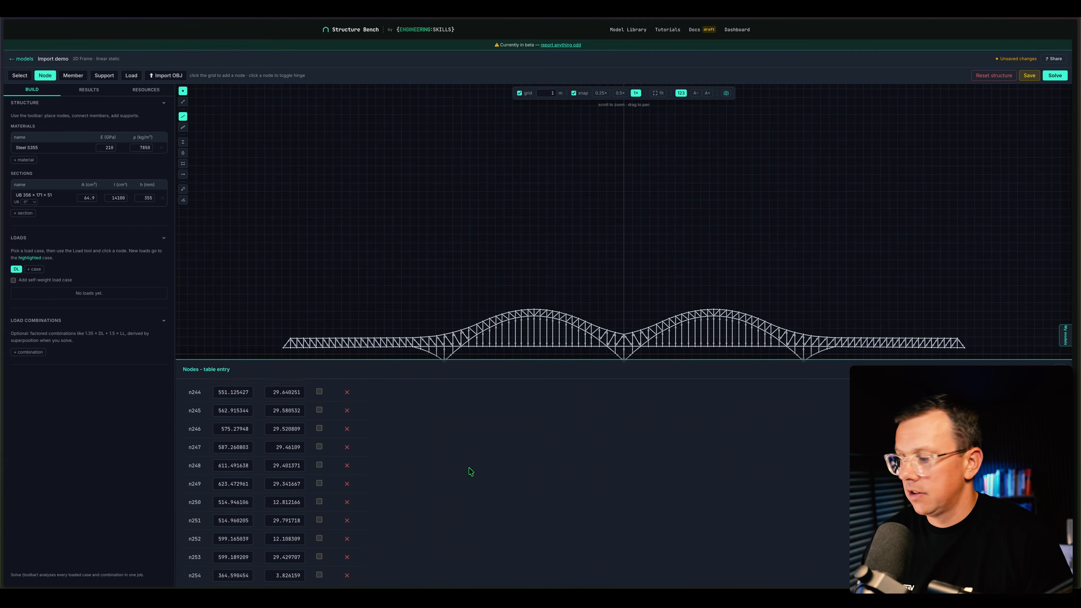
{"action": "scroll", "coordinate": [470, 471], "scroll_direction": "down", "scroll_amount": 3}
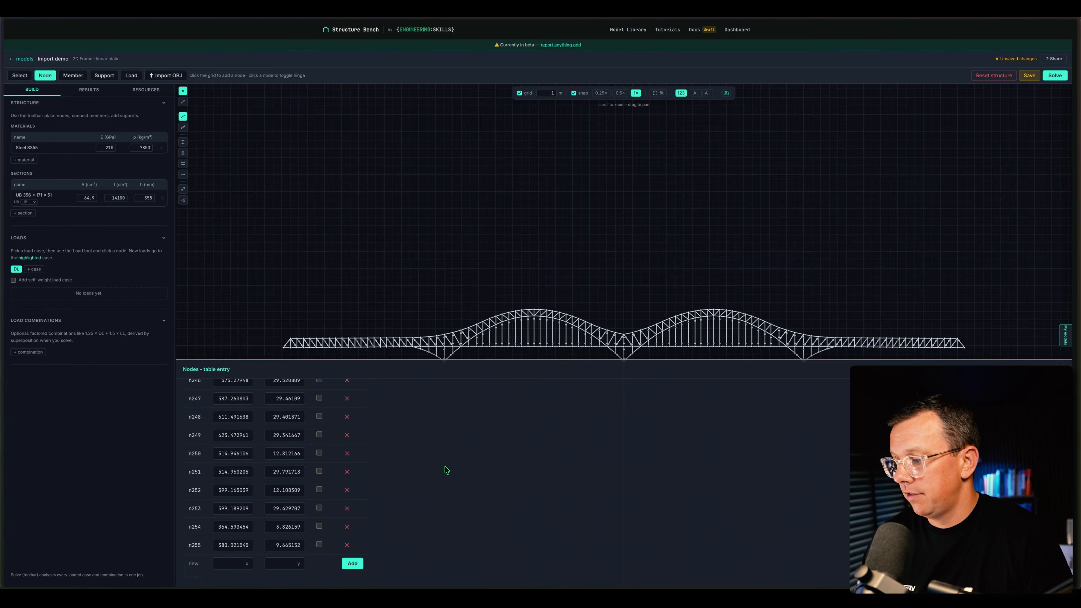
{"action": "scroll", "coordinate": [445, 467], "scroll_direction": "up", "scroll_amount": 20}
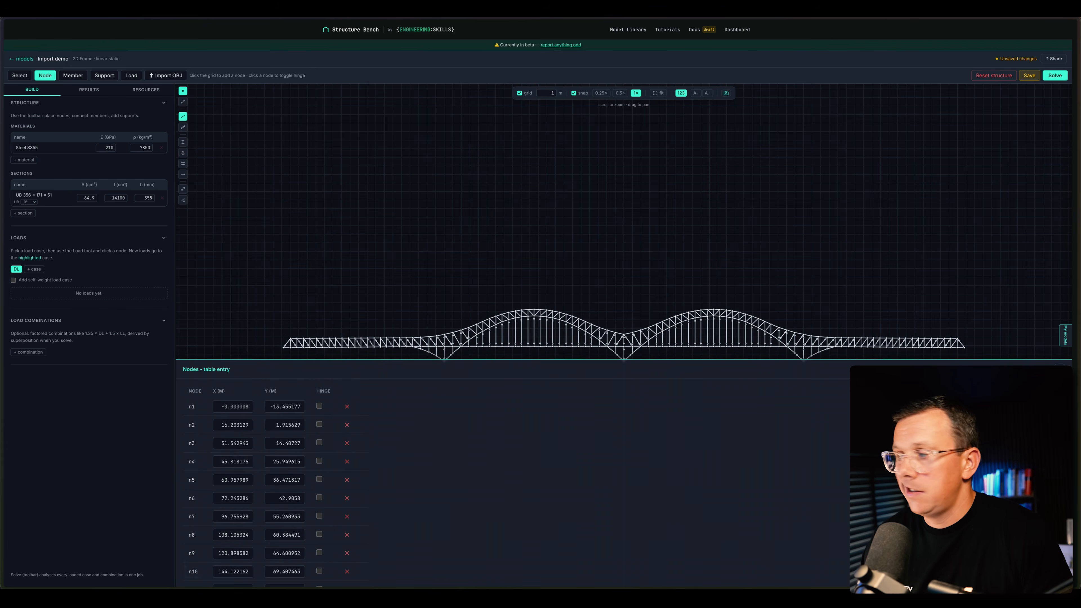
{"action": "left_click", "coordinate": [1060, 369]}
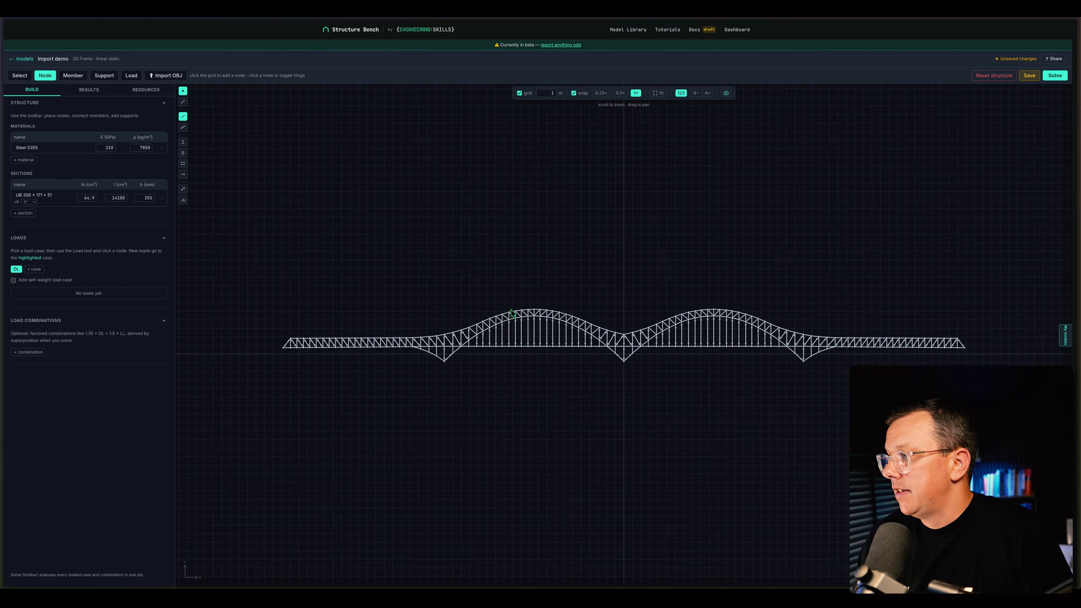
- Examine the imported bridge geometry, including the arches, pier haunches, hinged member ends and the deck line along the bottom
{"action": "scroll", "coordinate": [512, 313], "scroll_direction": "up", "scroll_amount": 5}
{"action": "scroll", "coordinate": [748, 348], "scroll_direction": "down", "scroll_amount": 6}
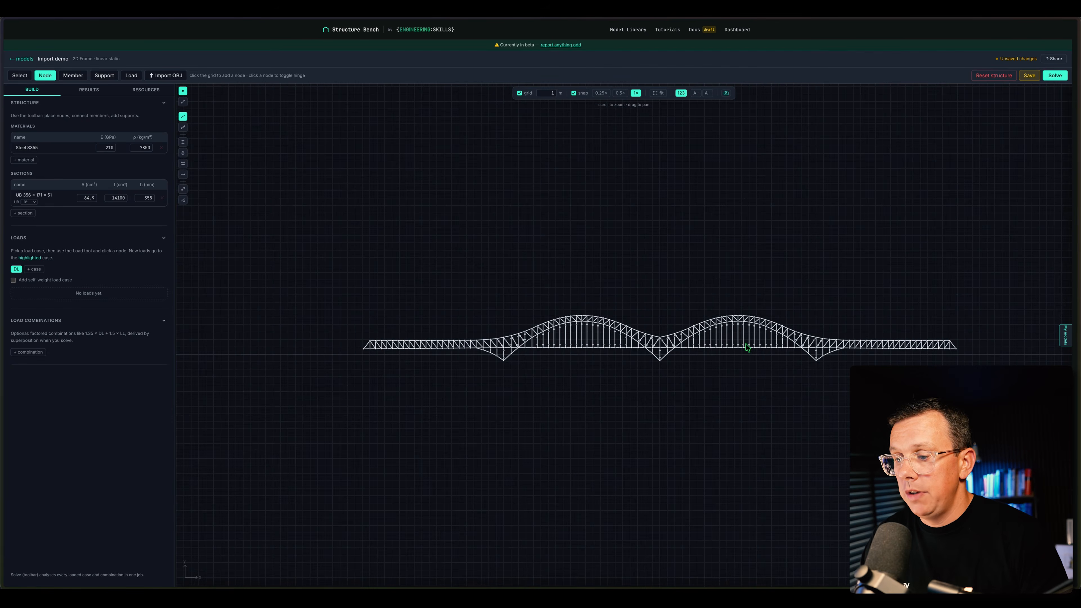
{"action": "scroll", "coordinate": [747, 347], "scroll_direction": "up", "scroll_amount": 2}
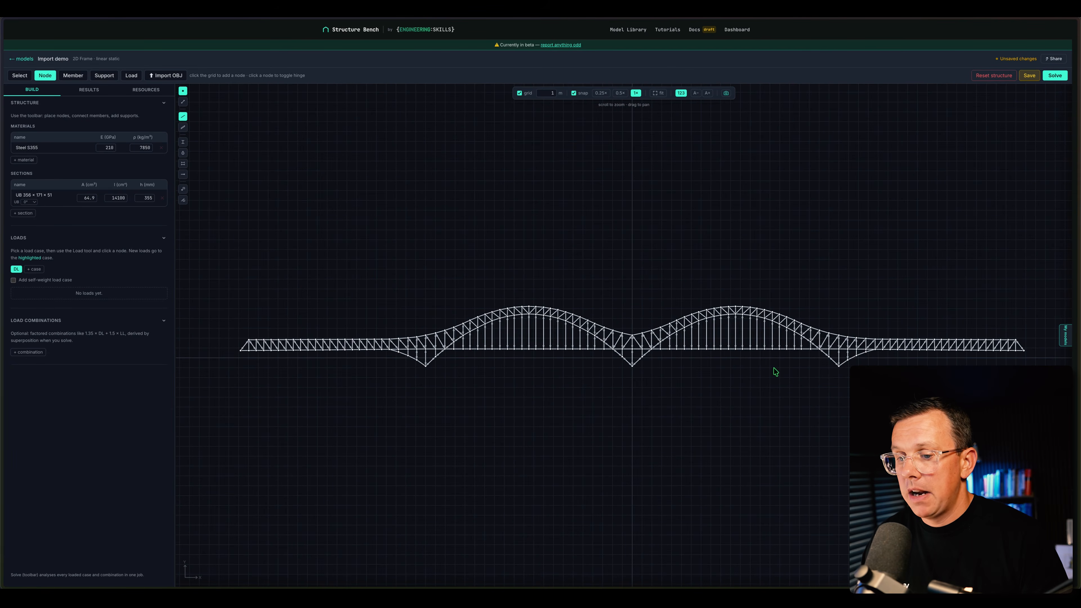
{"action": "scroll", "coordinate": [425, 316], "scroll_direction": "up", "scroll_amount": 4}
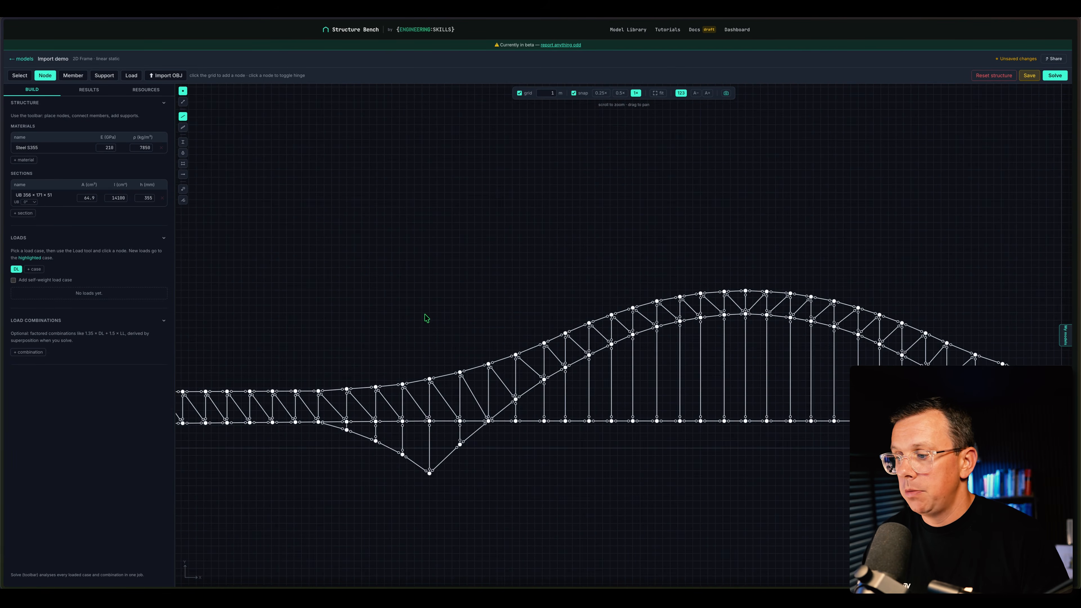
{"action": "scroll", "coordinate": [535, 418], "scroll_direction": "up", "scroll_amount": 3}
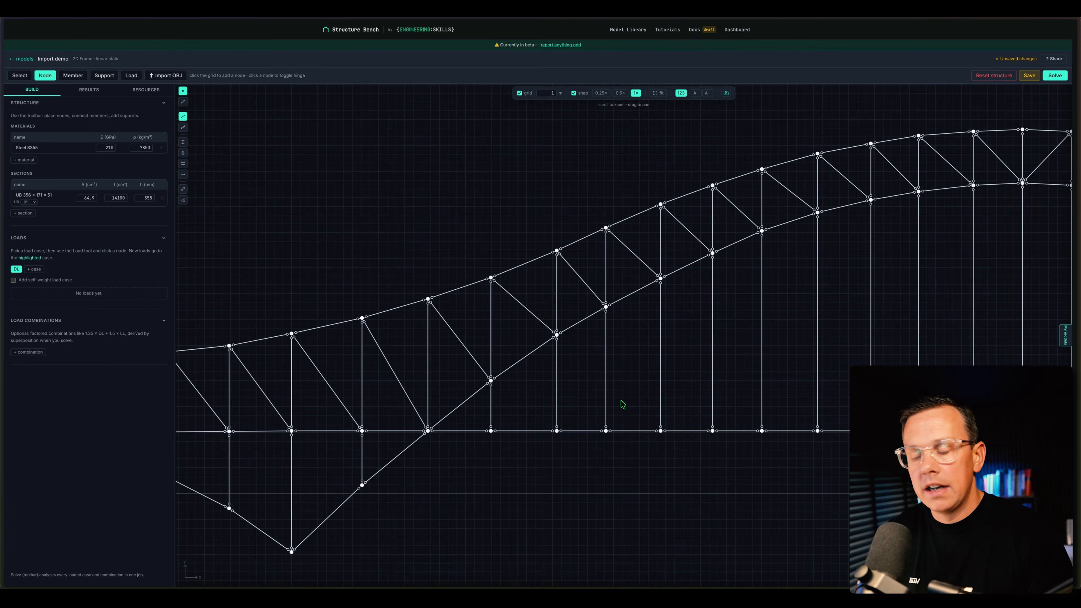
{"action": "scroll", "coordinate": [611, 318], "scroll_direction": "down", "scroll_amount": 5}
{"action": "scroll", "coordinate": [617, 322], "scroll_direction": "down", "scroll_amount": 3}
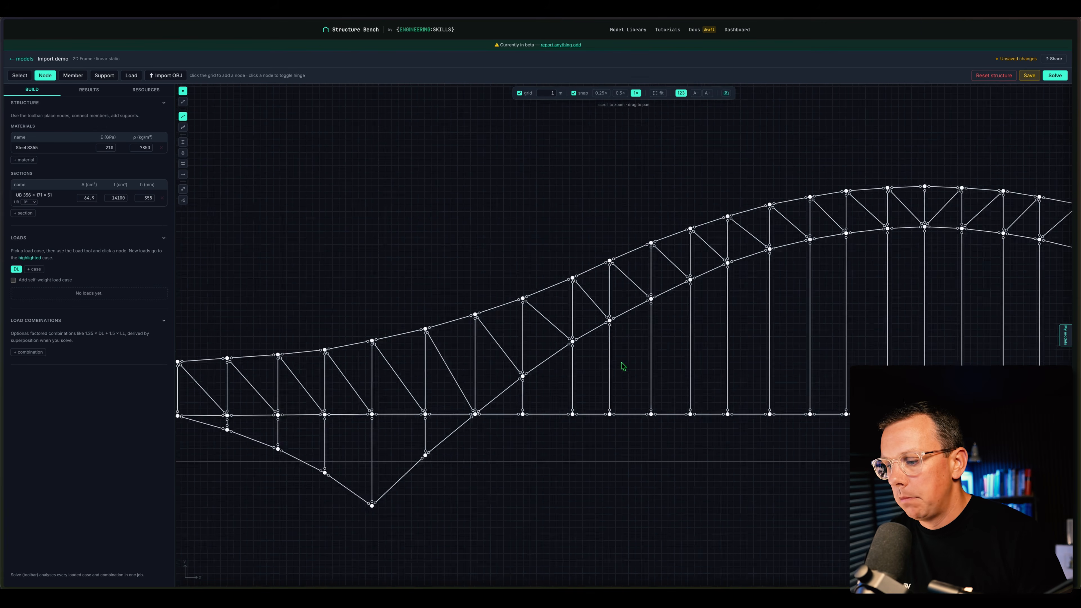
{"action": "scroll", "coordinate": [553, 362], "scroll_direction": "down", "scroll_amount": 2}
{"action": "scroll", "coordinate": [324, 370], "scroll_direction": "down", "scroll_amount": 2}
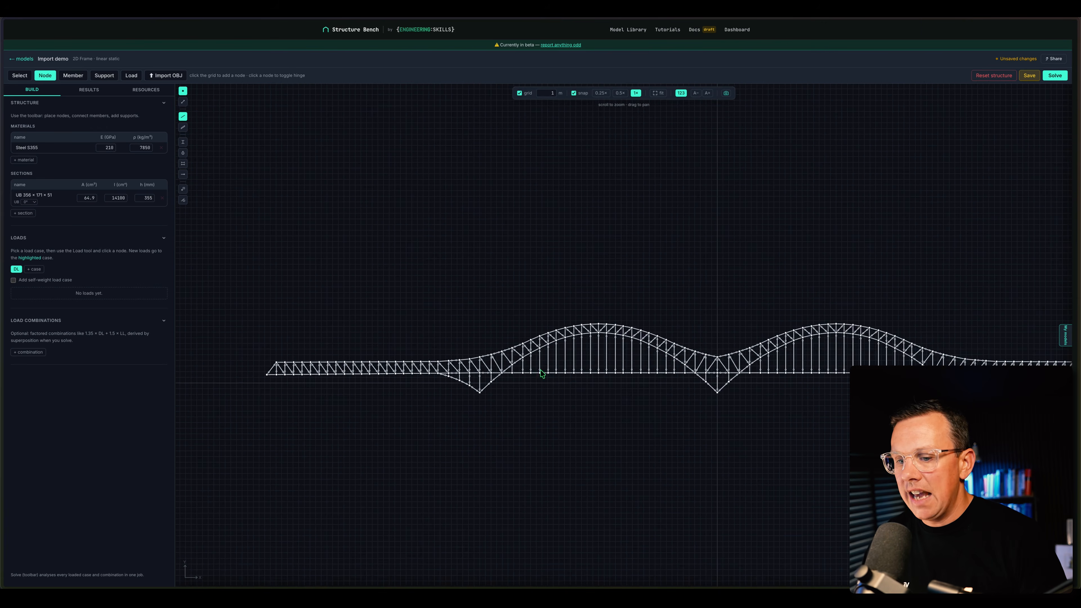
{"action": "scroll", "coordinate": [401, 374], "scroll_direction": "down", "scroll_amount": 1}
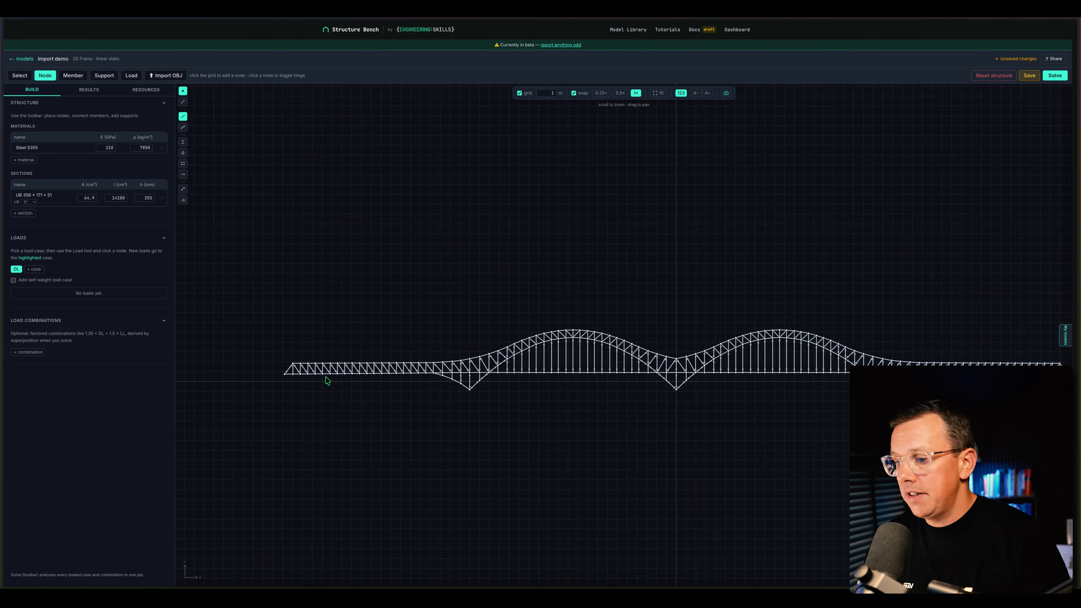
{"action": "scroll", "coordinate": [327, 381], "scroll_direction": "down", "scroll_amount": 4}
{"action": "scroll", "coordinate": [327, 381], "scroll_direction": "up", "scroll_amount": 3}
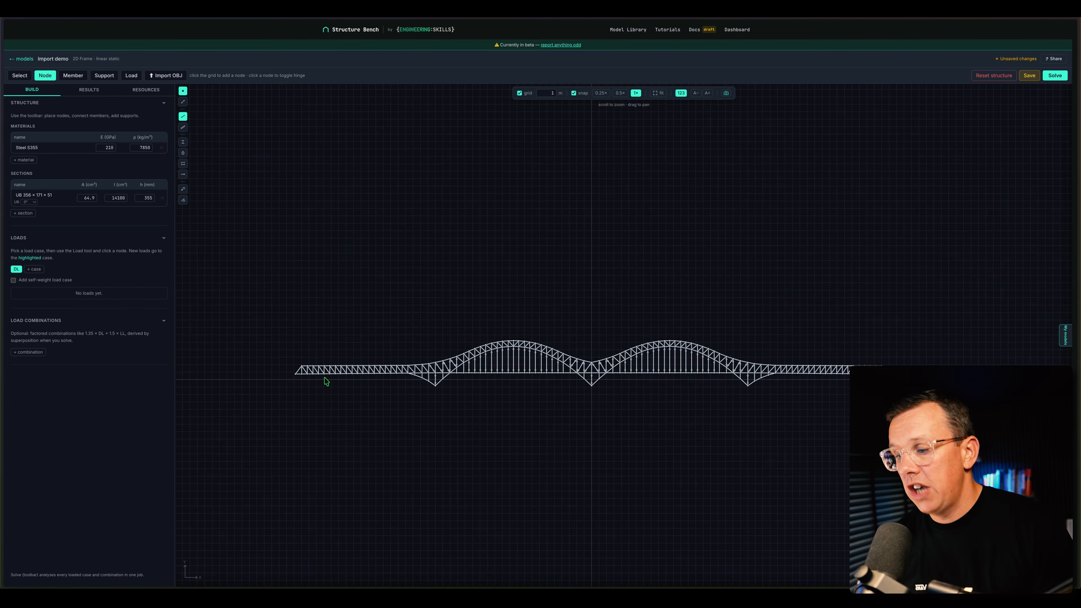
{"action": "scroll", "coordinate": [393, 374], "scroll_direction": "up", "scroll_amount": 2}
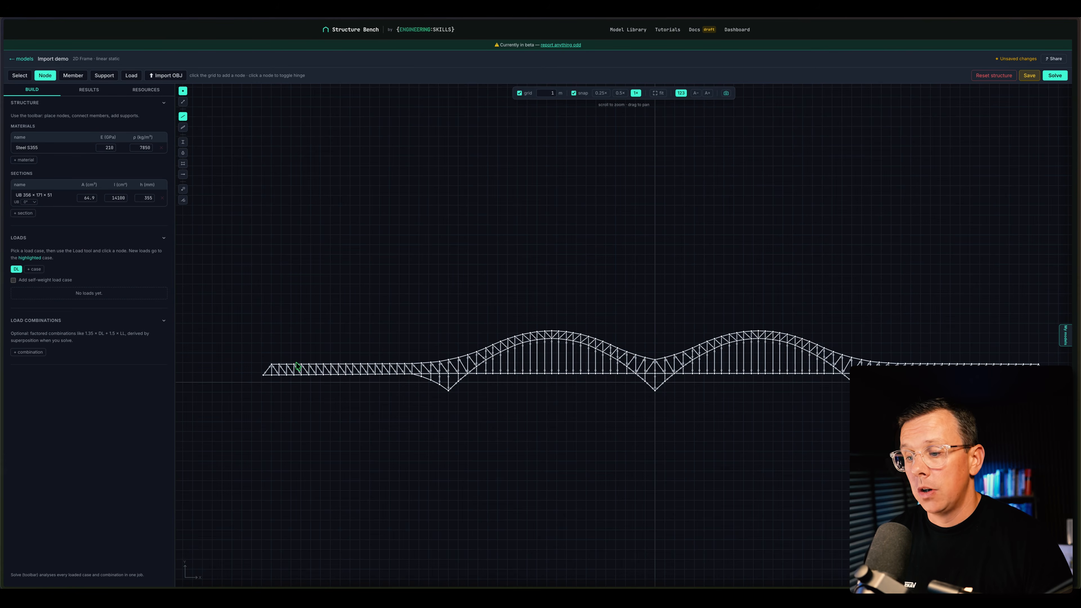
{"action": "scroll", "coordinate": [222, 366], "scroll_direction": "down", "scroll_amount": 1}
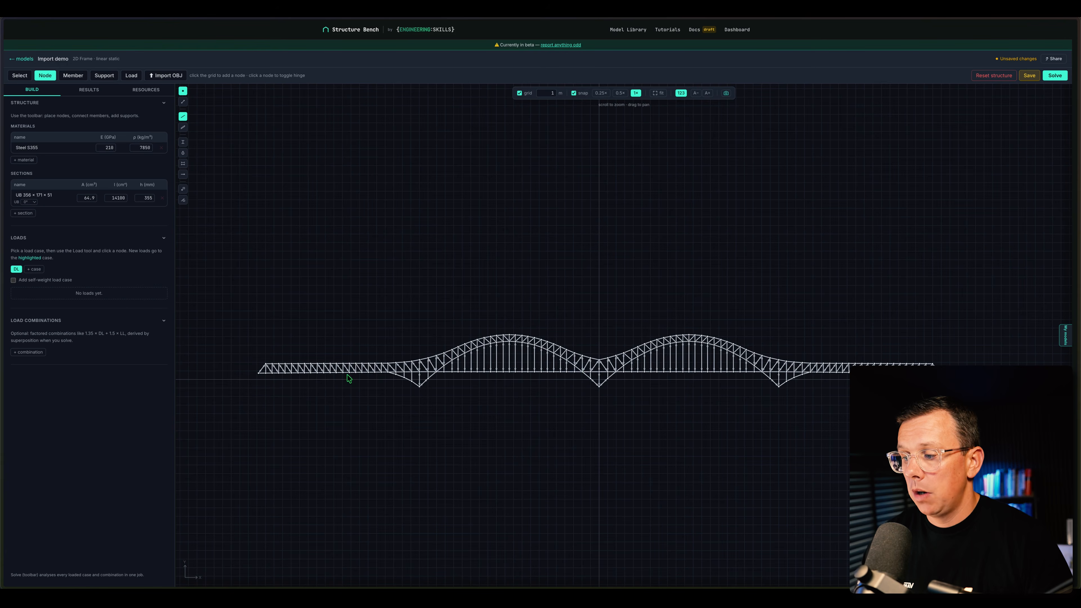
- Box-select the nodes along the full length of the bridge deck and switch the selection to the members between them
{"action": "left_click", "coordinate": [20, 76]}
{"action": "key", "text": "b"}
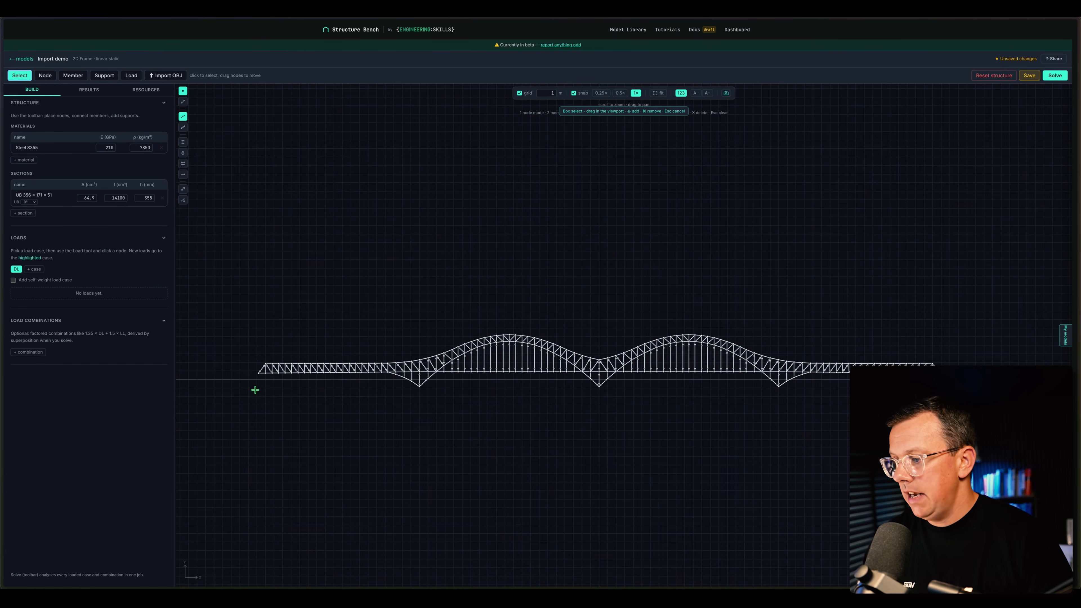
{"action": "left_click_drag", "start_coordinate": [249, 380], "coordinate": [847, 409]}
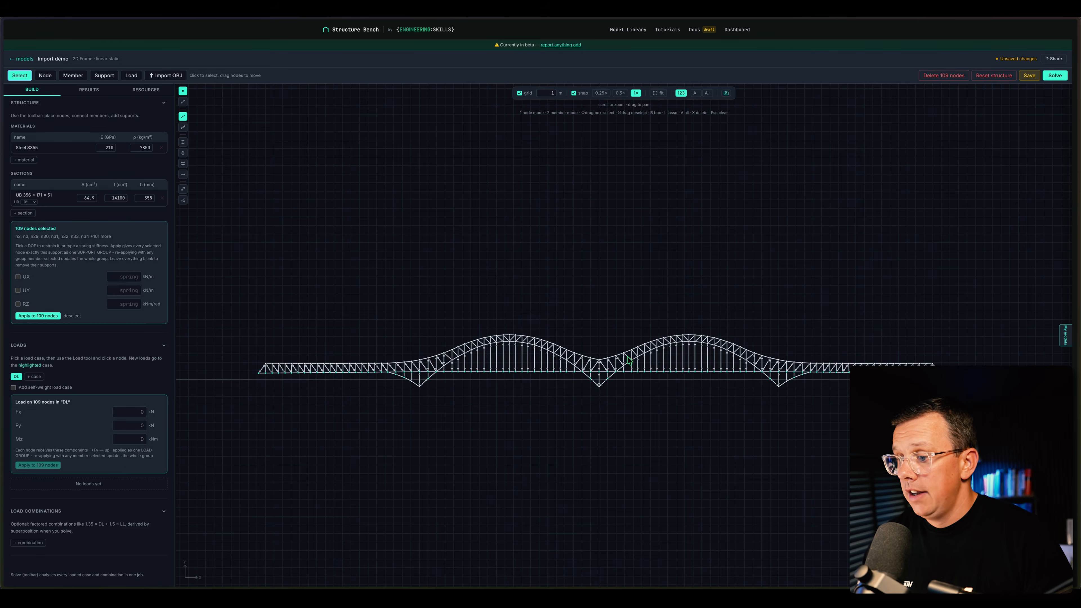
{"action": "scroll", "coordinate": [627, 360], "scroll_direction": "up", "scroll_amount": 5}
{"action": "scroll", "coordinate": [470, 411], "scroll_direction": "up", "scroll_amount": 1}
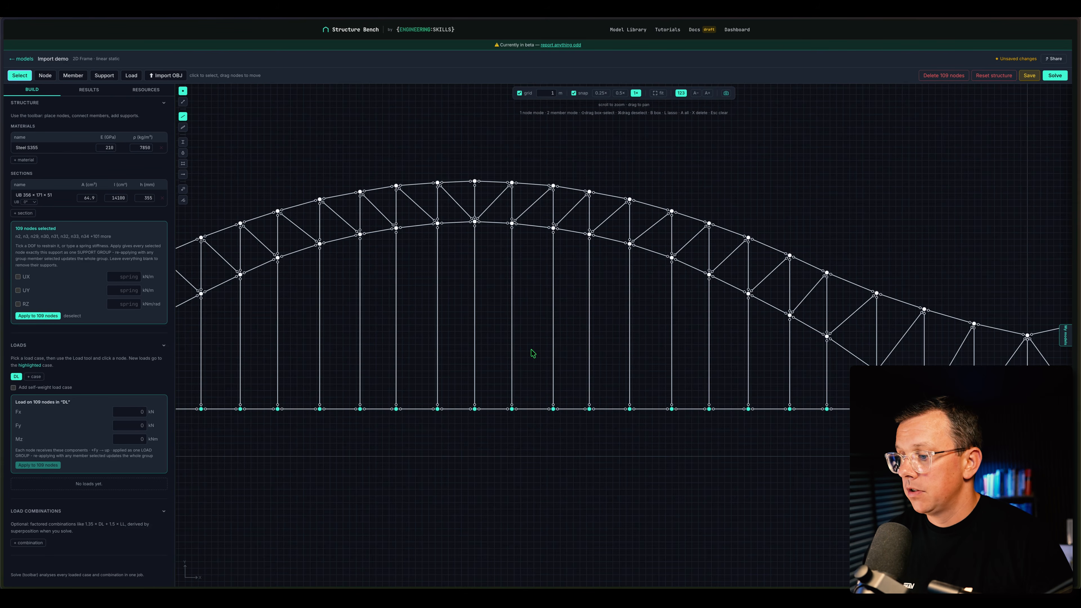
{"action": "left_click", "coordinate": [183, 103]}
{"action": "scroll", "coordinate": [625, 301], "scroll_direction": "down", "scroll_amount": 5}
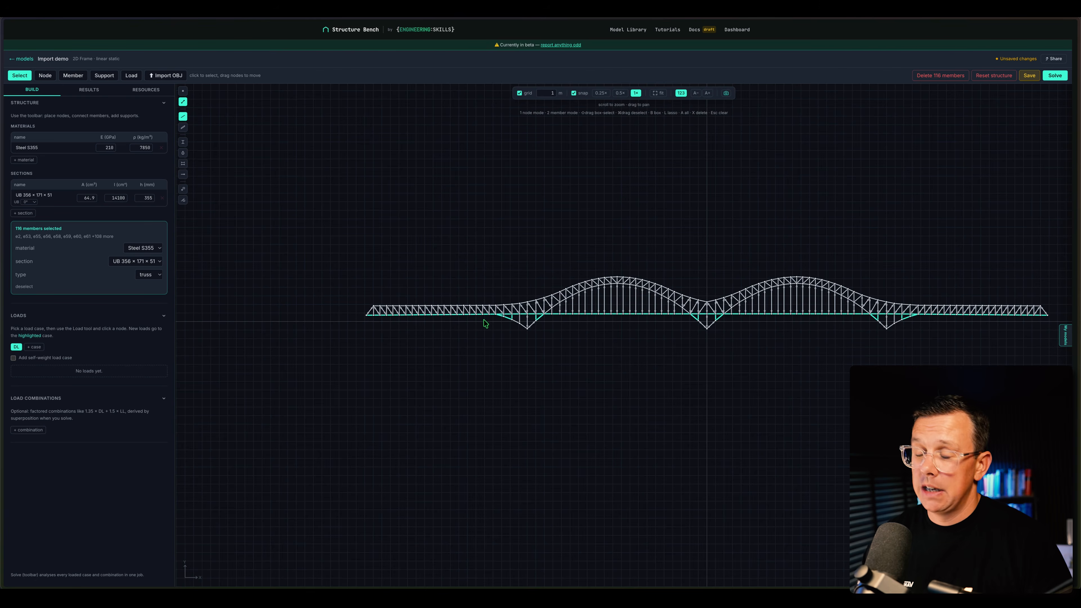
- Remove the haunch members below the deck at the left pier from the member selection
{"action": "scroll", "coordinate": [484, 322], "scroll_direction": "up", "scroll_amount": 10}
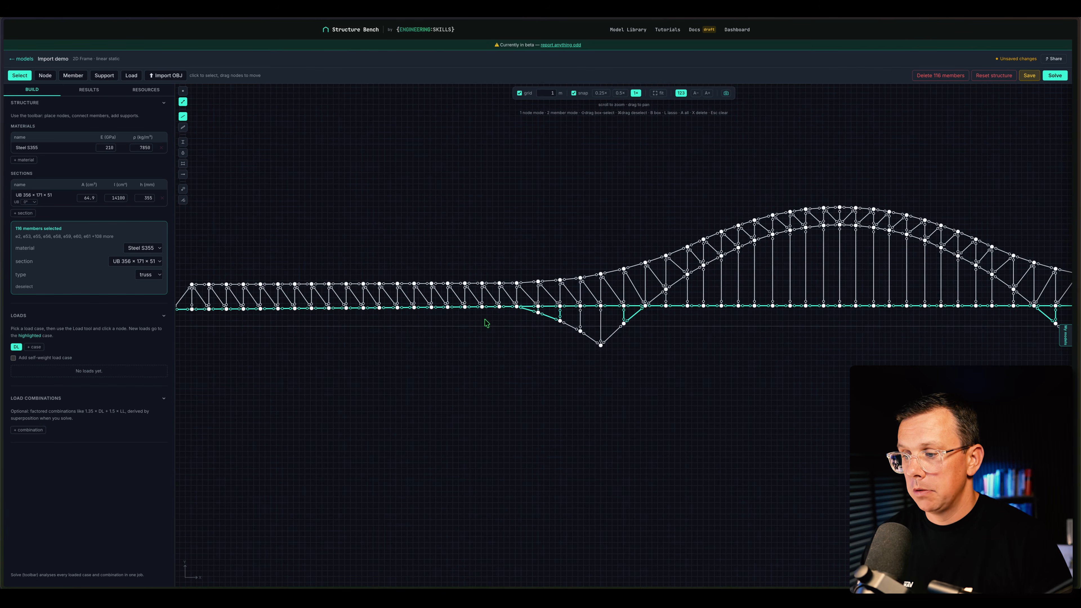
{"action": "scroll", "coordinate": [618, 326], "scroll_direction": "up", "scroll_amount": 5}
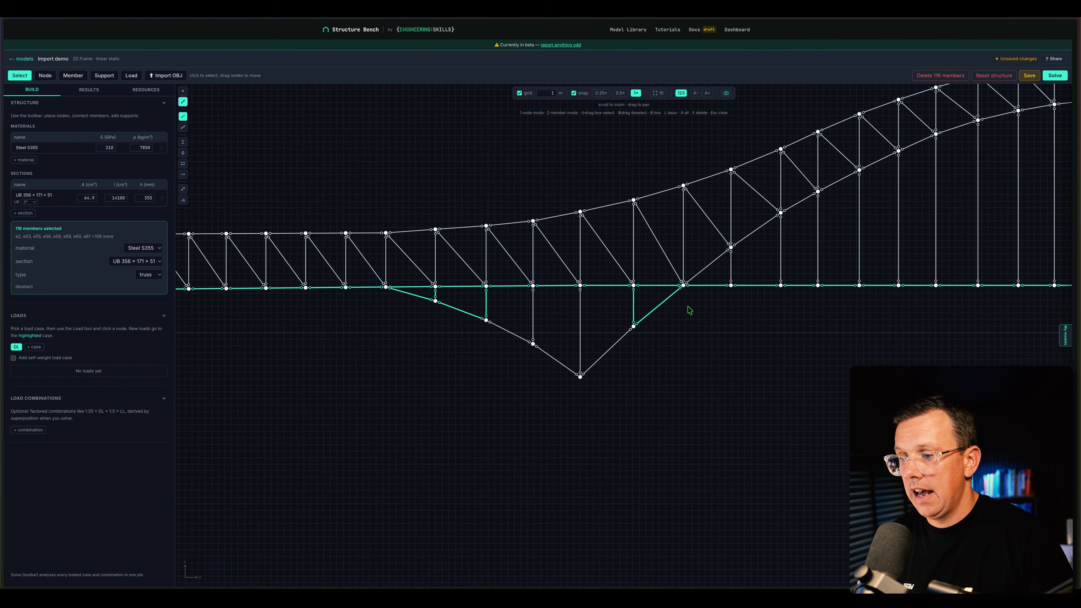
{"action": "left_click_drag", "start_coordinate": [699, 304], "coordinate": [413, 331], "text": "super"}
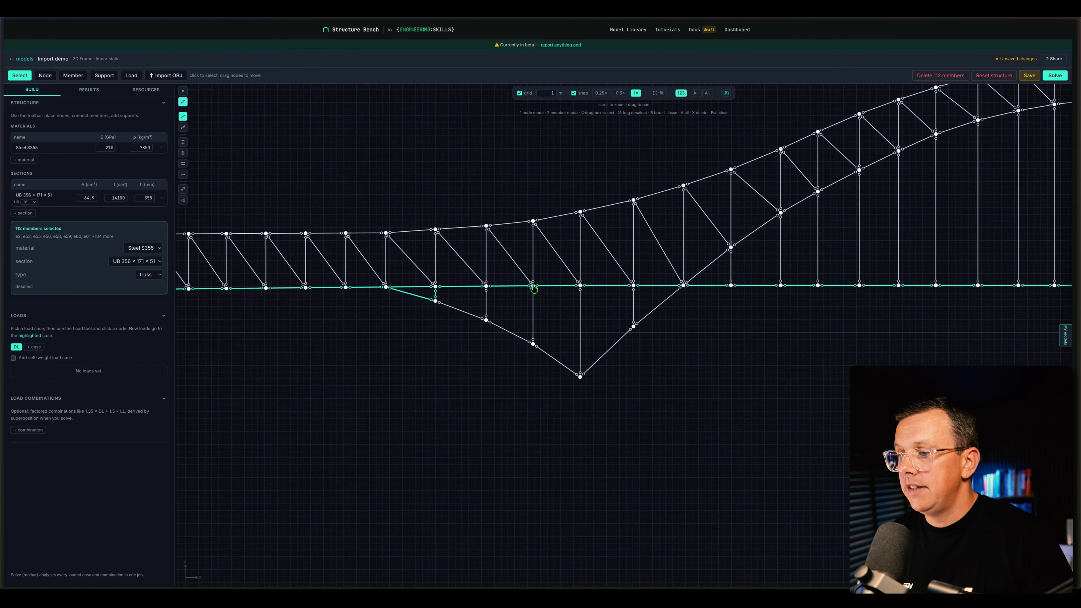
{"action": "left_click_drag", "start_coordinate": [456, 291], "coordinate": [414, 313], "text": "super"}
- Remove the diagonal and vertical members below the deck at the central pier from the member selection
{"action": "scroll", "coordinate": [375, 305], "scroll_direction": "down", "scroll_amount": 5}
{"action": "scroll", "coordinate": [376, 310], "scroll_direction": "down", "scroll_amount": 3}
{"action": "scroll", "coordinate": [763, 306], "scroll_direction": "up", "scroll_amount": 6}
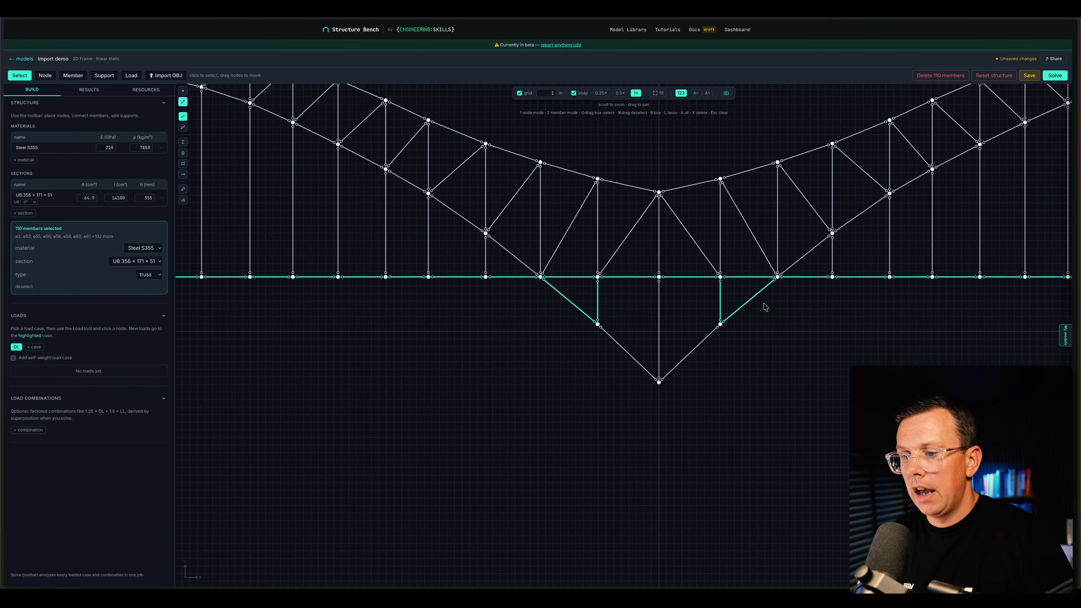
{"action": "left_click_drag", "start_coordinate": [786, 291], "coordinate": [536, 337], "text": "super"}
- Remove the haunch members below the deck at the right pier from the selection, keeping only the deck members
{"action": "scroll", "coordinate": [442, 314], "scroll_direction": "down", "scroll_amount": 6}
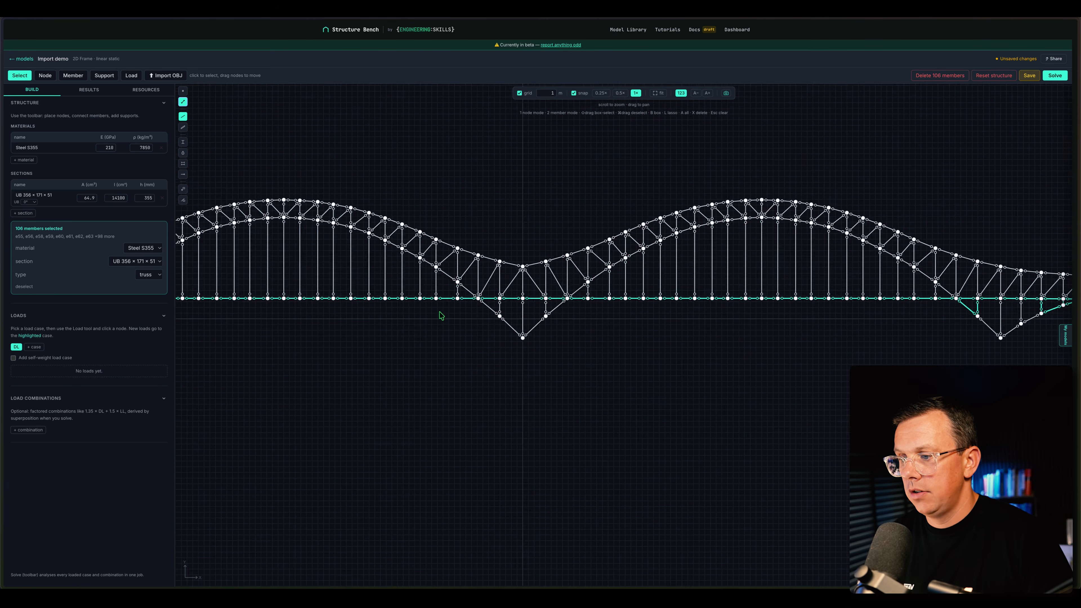
{"action": "scroll", "coordinate": [724, 312], "scroll_direction": "up", "scroll_amount": 8}
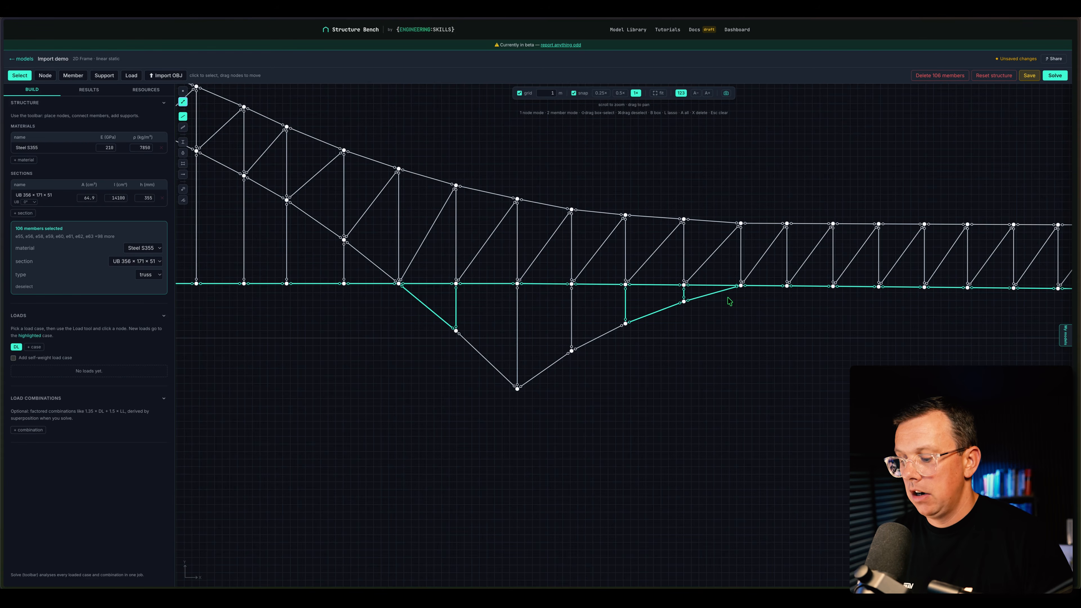
{"action": "left_click_drag", "start_coordinate": [730, 294], "coordinate": [369, 357], "text": "super"}
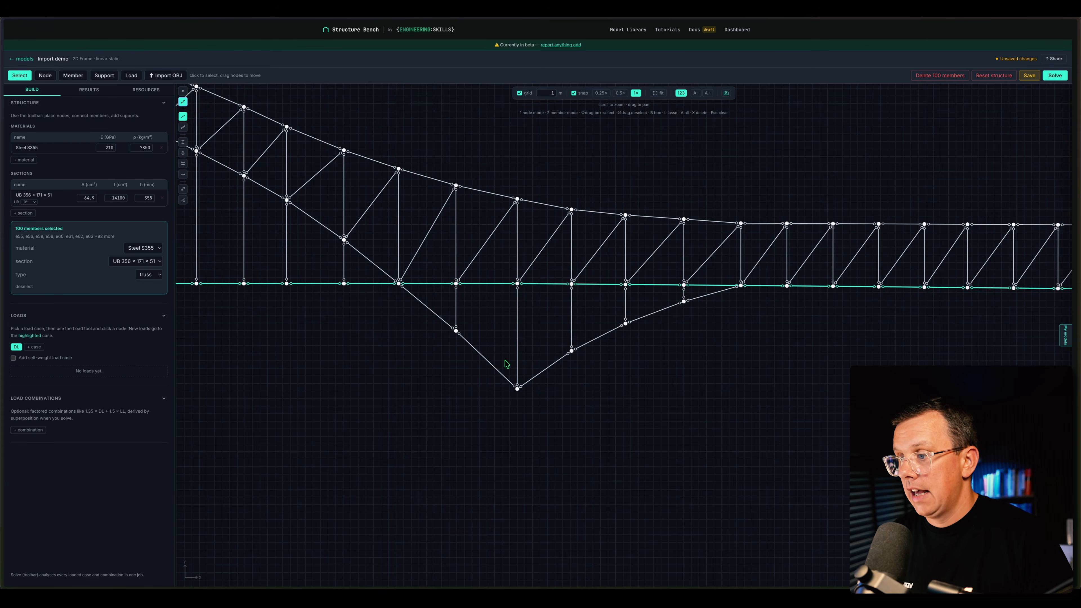
{"action": "scroll", "coordinate": [704, 345], "scroll_direction": "down", "scroll_amount": 3}
{"action": "scroll", "coordinate": [703, 345], "scroll_direction": "down", "scroll_amount": 4}
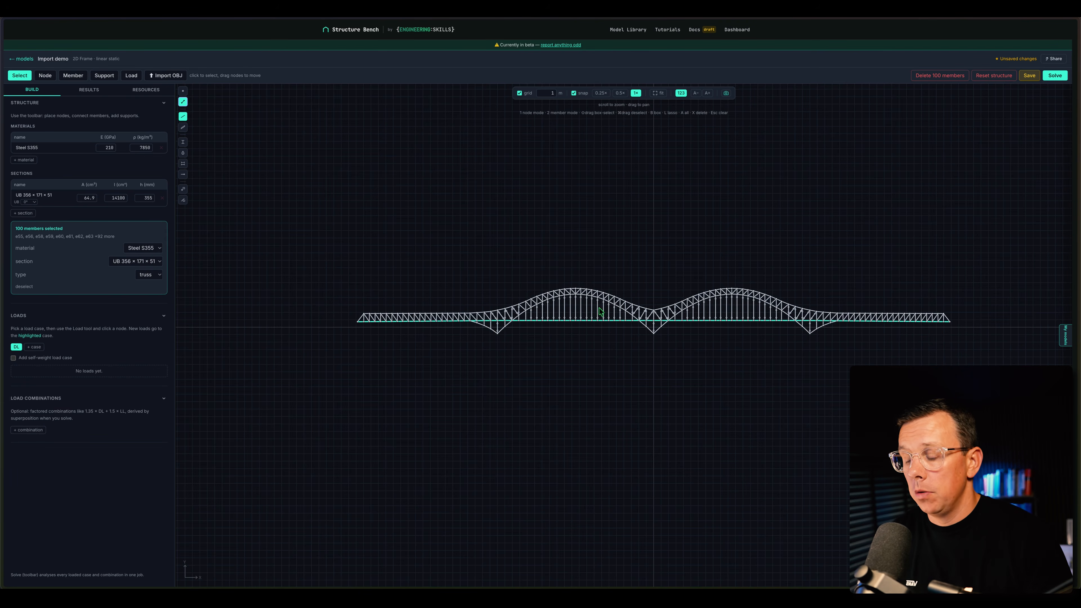
- Set the type of the selected deck members to frame
{"action": "scroll", "coordinate": [768, 308], "scroll_direction": "up", "scroll_amount": 3}
{"action": "scroll", "coordinate": [768, 308], "scroll_direction": "down", "scroll_amount": 2}
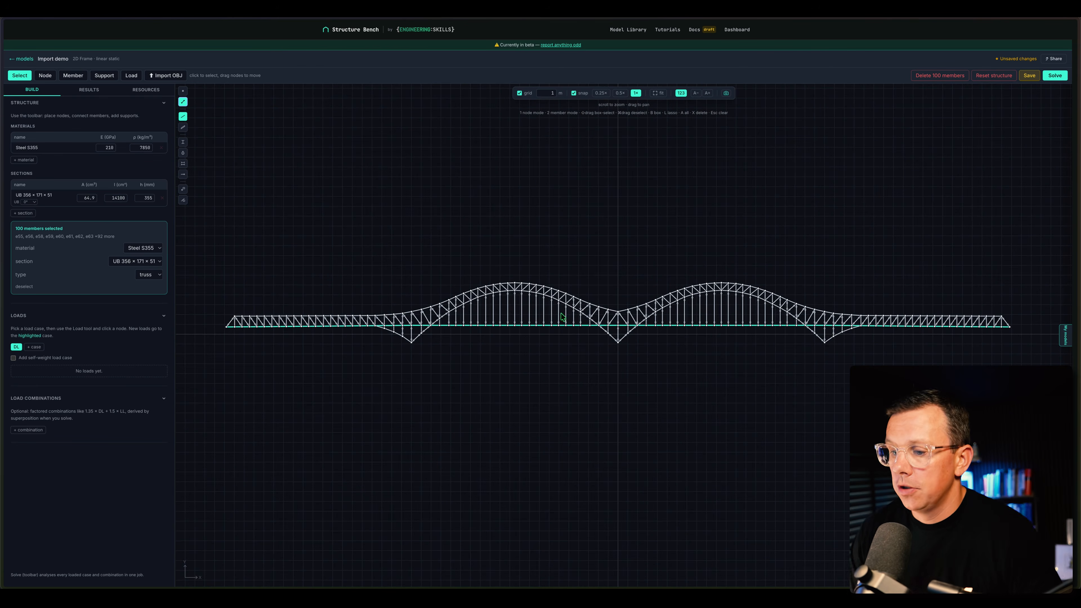
{"action": "scroll", "coordinate": [534, 319], "scroll_direction": "up", "scroll_amount": 2}
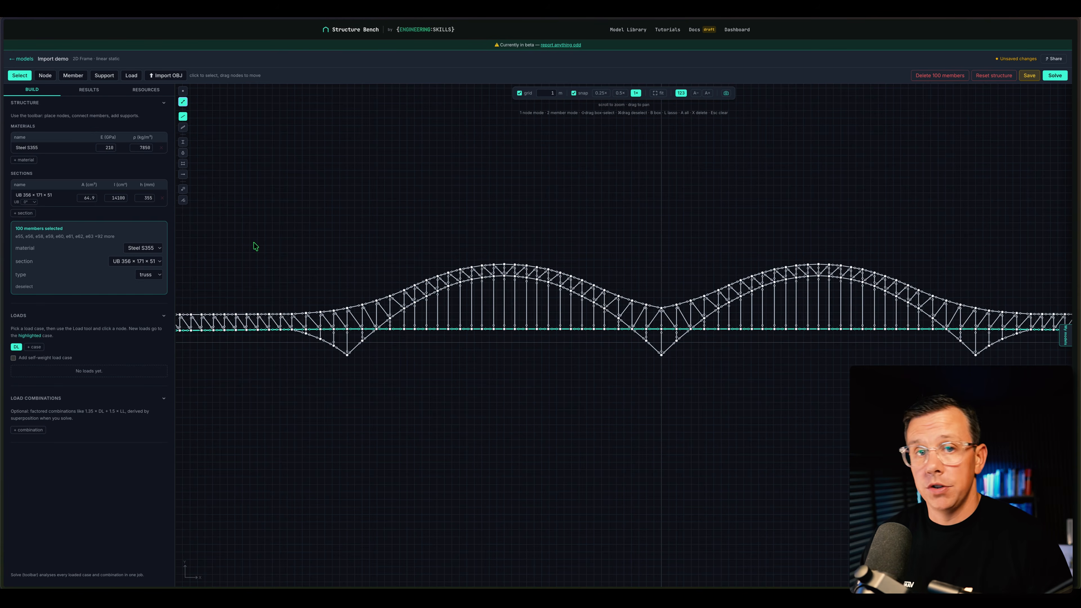
{"action": "left_click", "coordinate": [150, 275]}
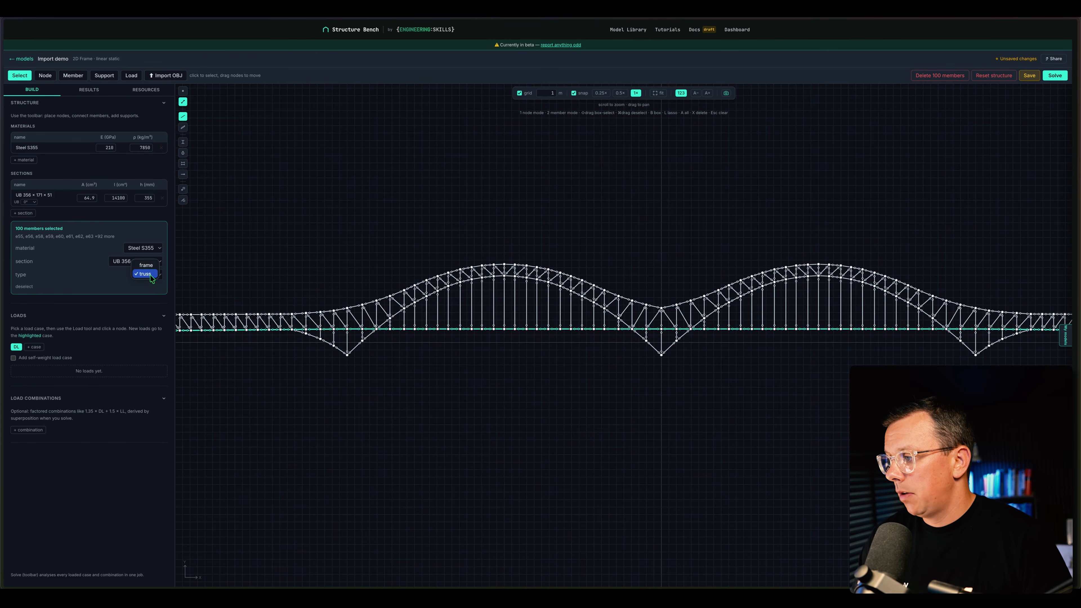
{"action": "left_click", "coordinate": [146, 265]}
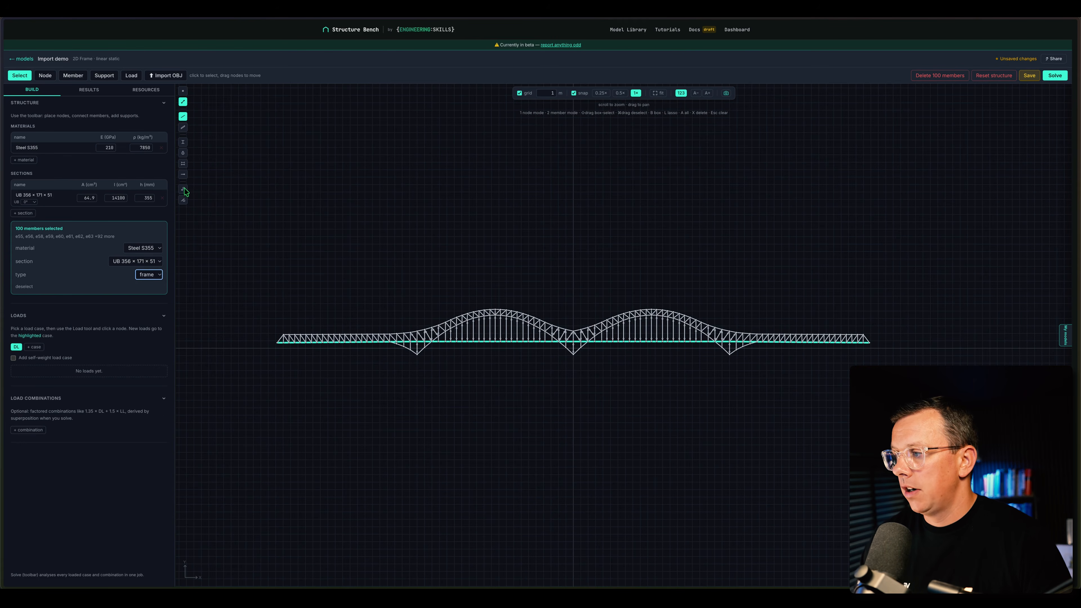
{"action": "scroll", "coordinate": [258, 329], "scroll_direction": "up", "scroll_amount": 2}
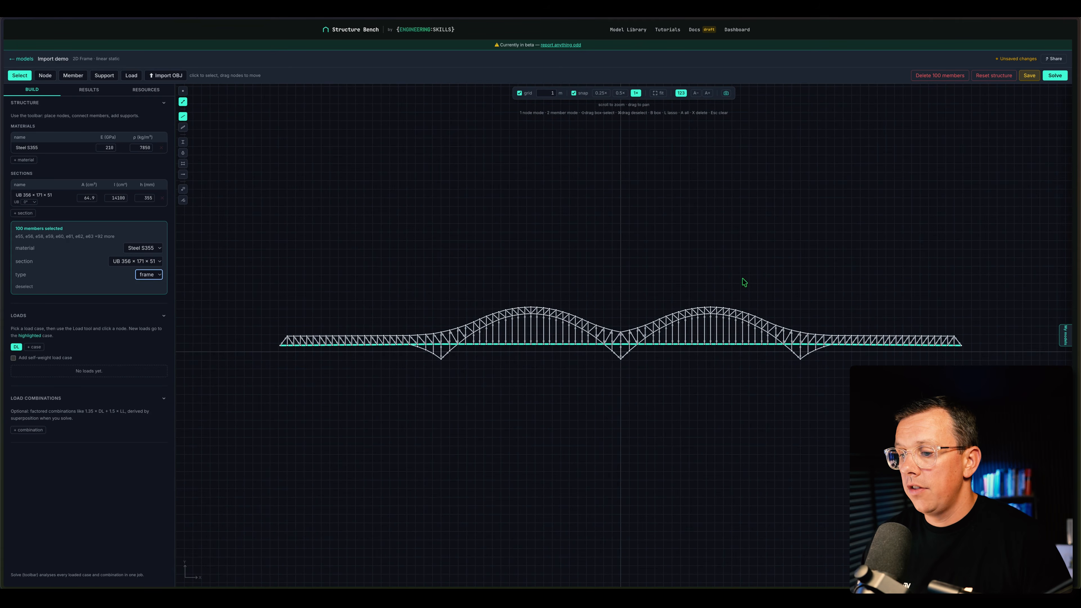
- Clear the member selection and check the model with its members coloured by section and by member type
{"action": "left_click", "coordinate": [237, 210]}
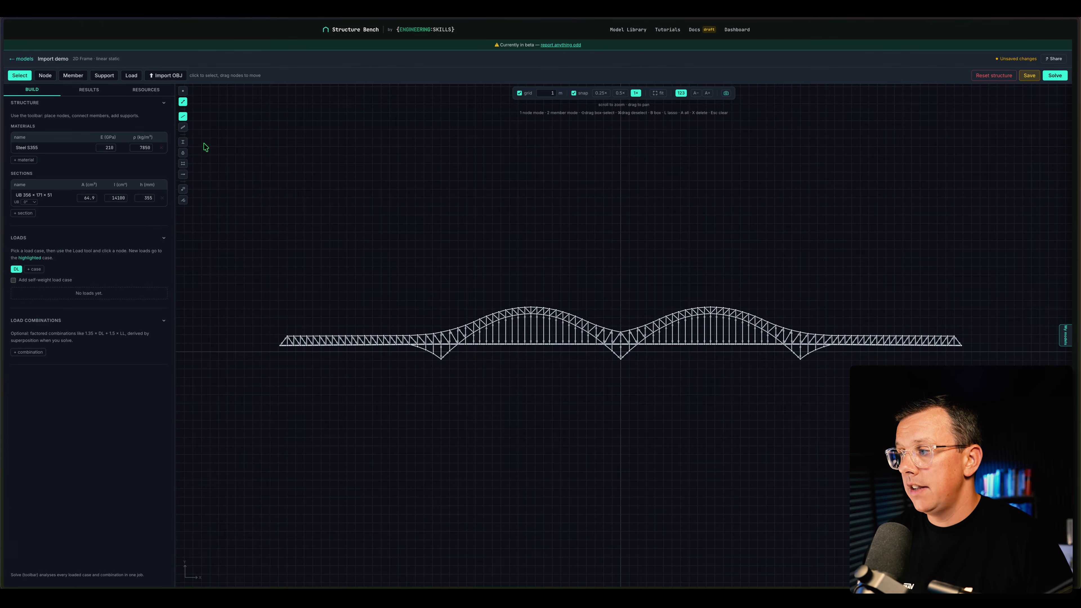
{"action": "left_click", "coordinate": [184, 142]}
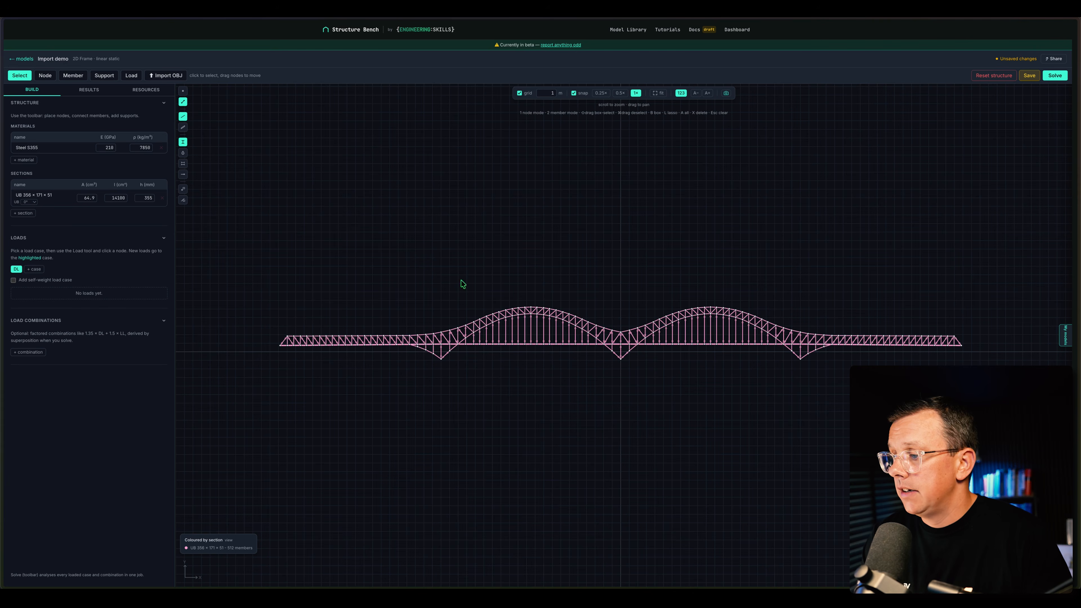
{"action": "left_click", "coordinate": [182, 163]}
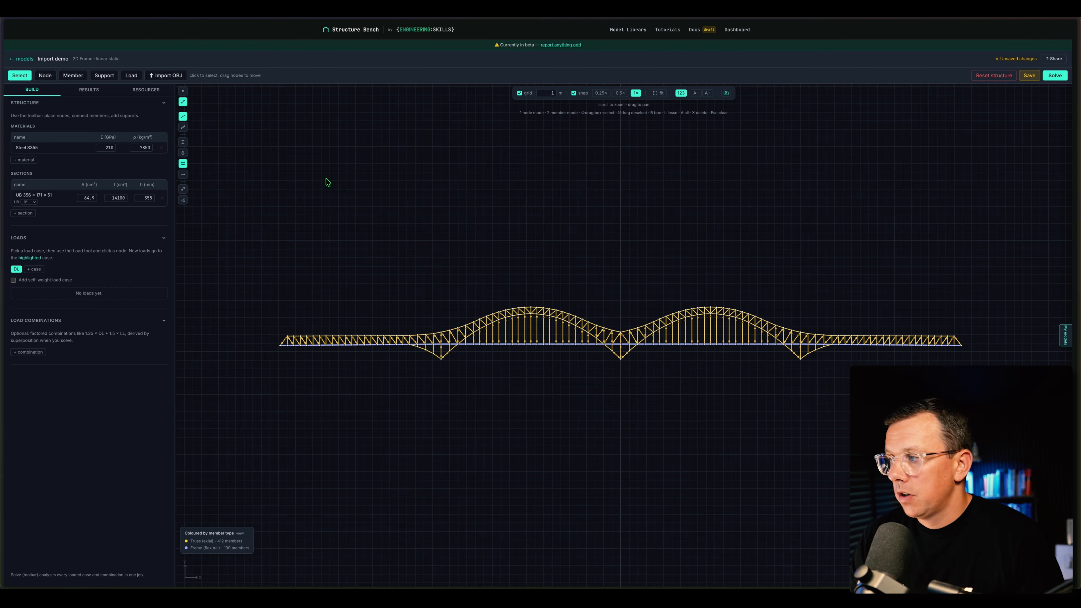
- Place a pin support at the lowest node of the central pier
{"action": "left_click", "coordinate": [104, 76]}
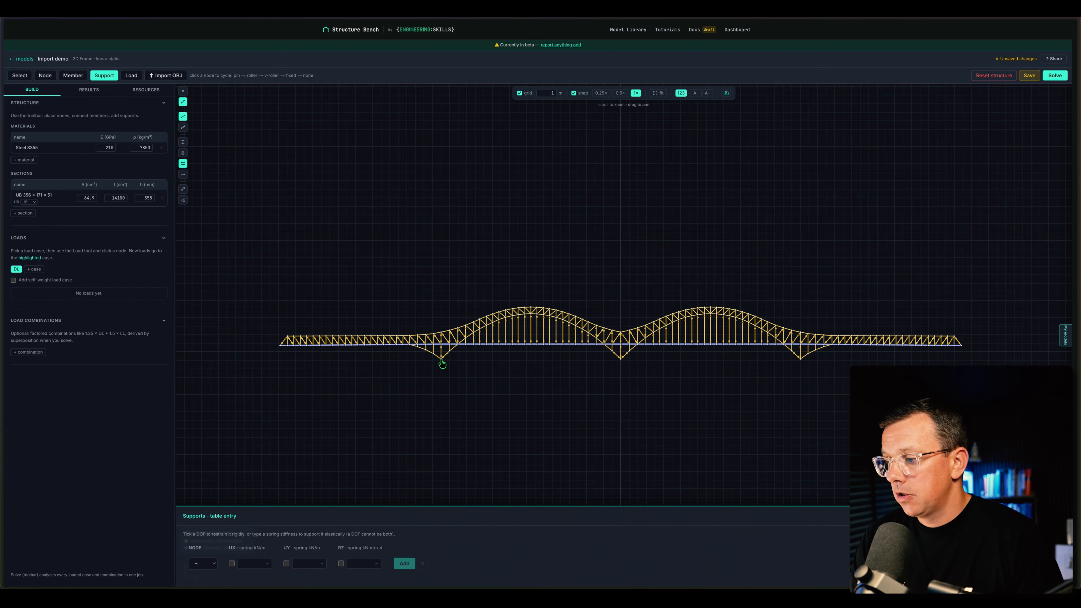
{"action": "scroll", "coordinate": [441, 359], "scroll_direction": "up", "scroll_amount": 3}
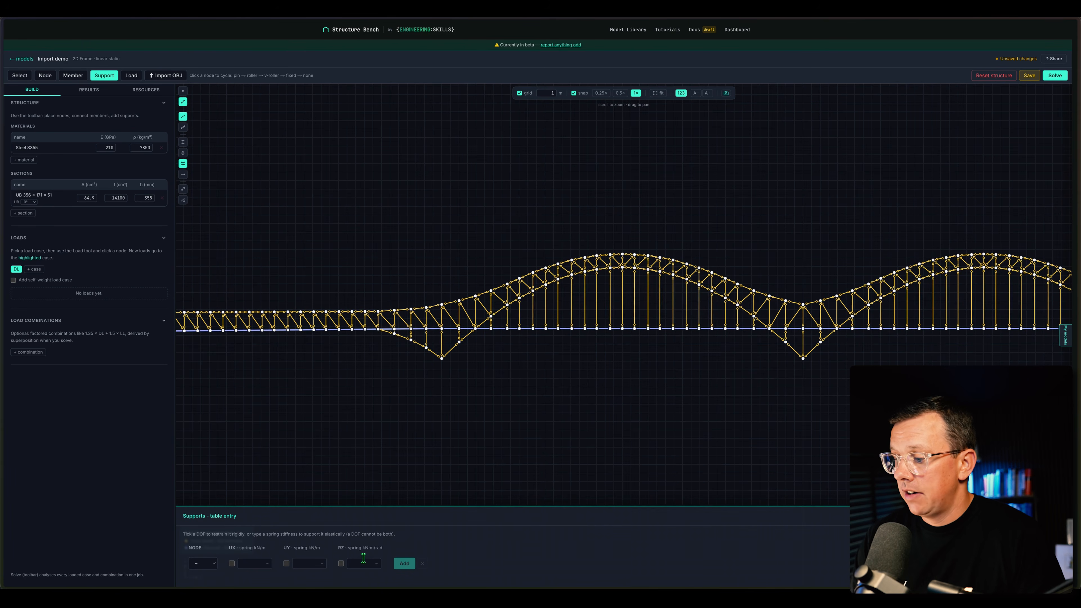
{"action": "scroll", "coordinate": [620, 346], "scroll_direction": "down", "scroll_amount": 3}
{"action": "scroll", "coordinate": [644, 351], "scroll_direction": "up", "scroll_amount": 5}
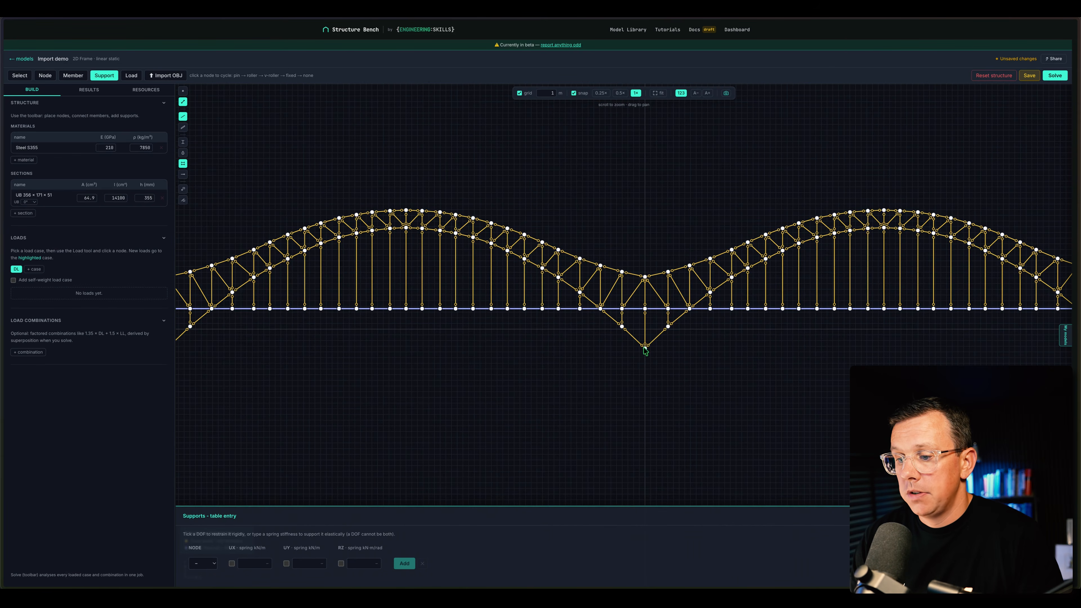
{"action": "left_click", "coordinate": [645, 349]}
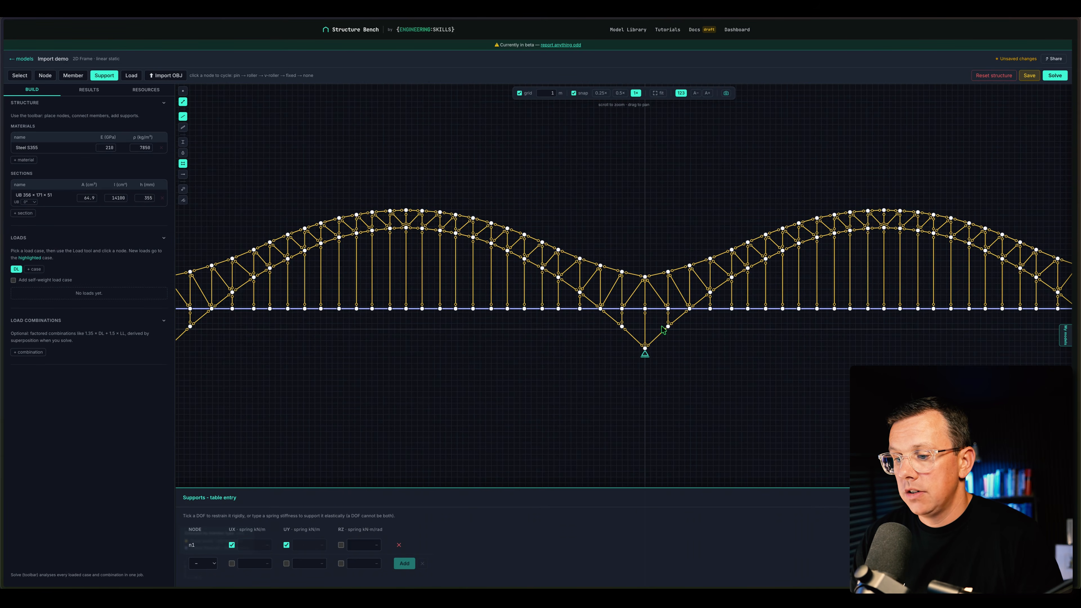
- Add roller supports restraining only UY at the base of the right pier and at the right end of the deck
{"action": "scroll", "coordinate": [663, 330], "scroll_direction": "down", "scroll_amount": 4}
{"action": "left_click", "coordinate": [831, 326]}
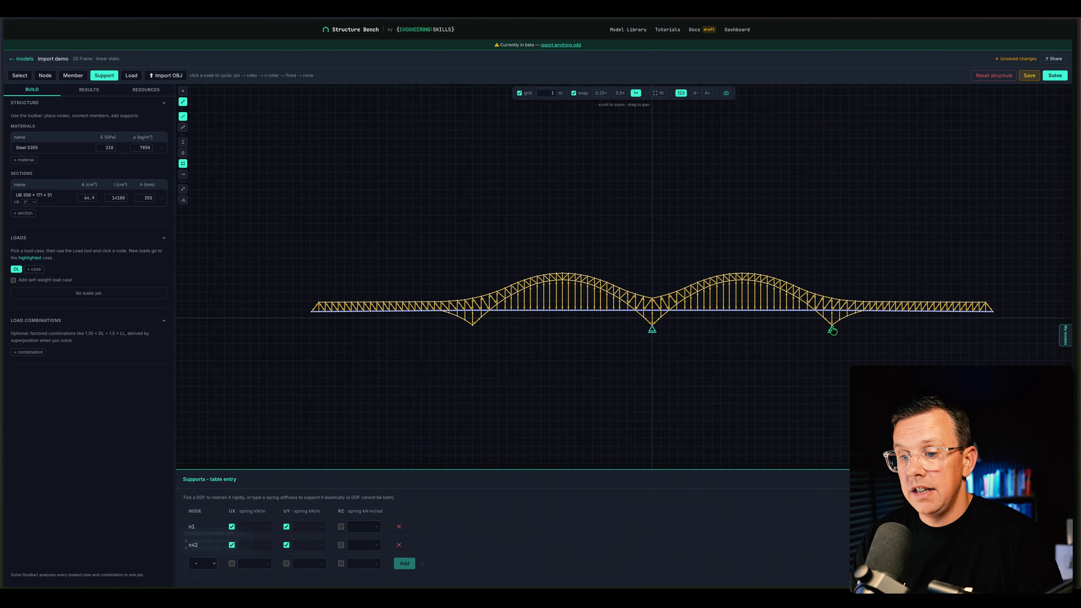
{"action": "left_click", "coordinate": [832, 330]}
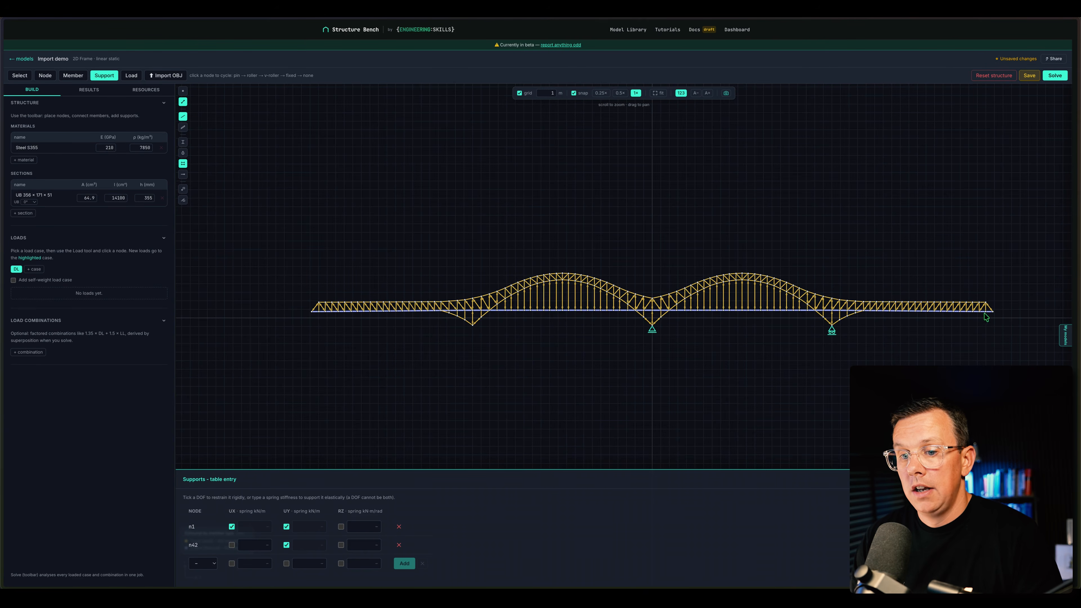
{"action": "left_click", "coordinate": [993, 315]}
{"action": "left_click", "coordinate": [994, 314]}
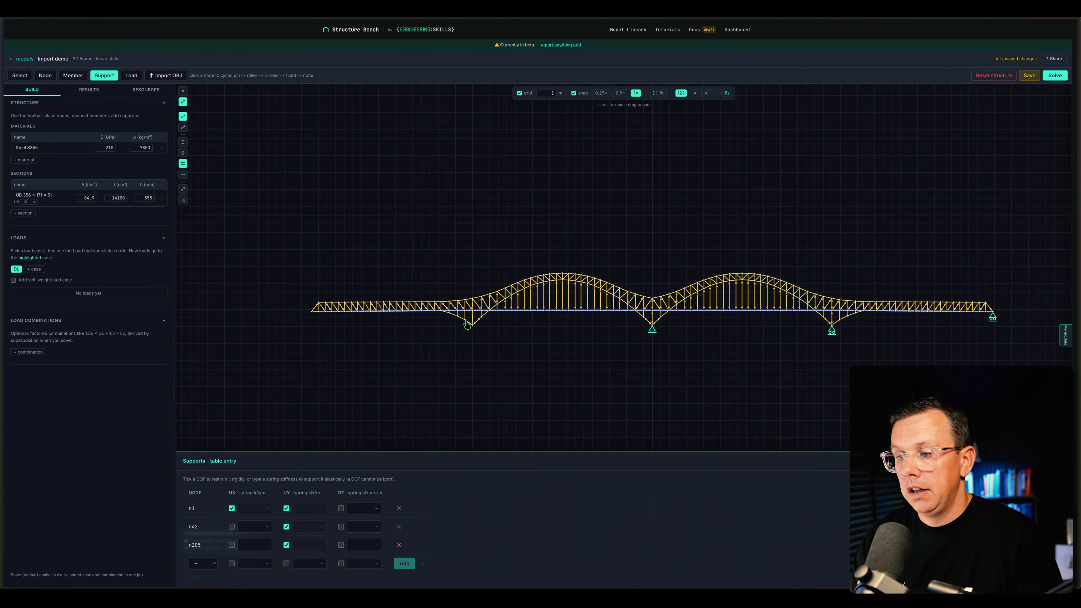
- Add roller supports at the base of the left pier and the left deck end, and close the supports table
{"action": "left_click", "coordinate": [477, 324]}
{"action": "left_click", "coordinate": [476, 326]}
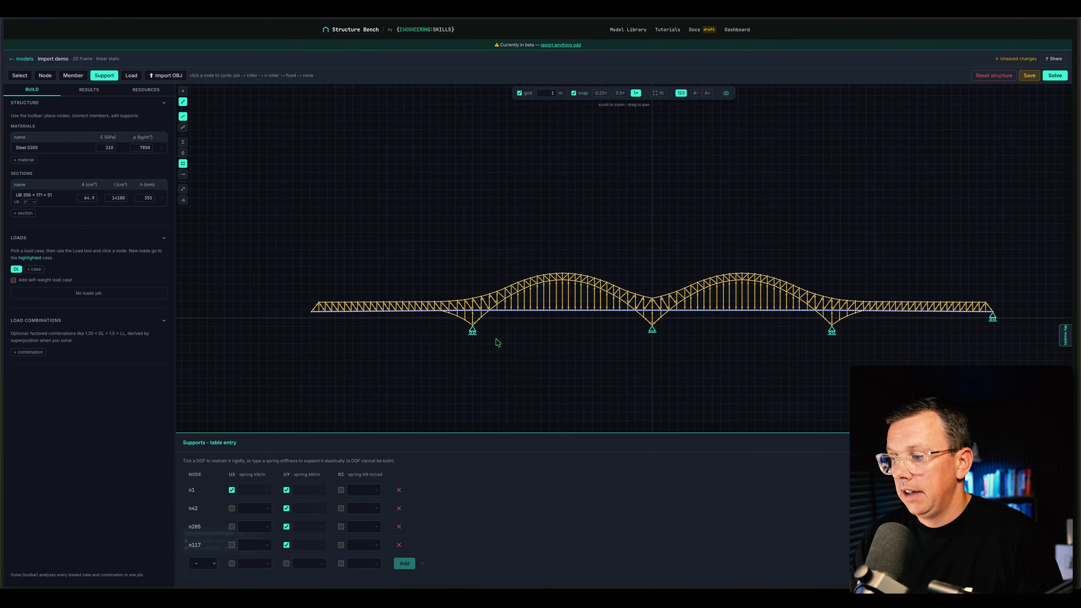
{"action": "left_click", "coordinate": [312, 315]}
{"action": "left_click", "coordinate": [312, 316]}
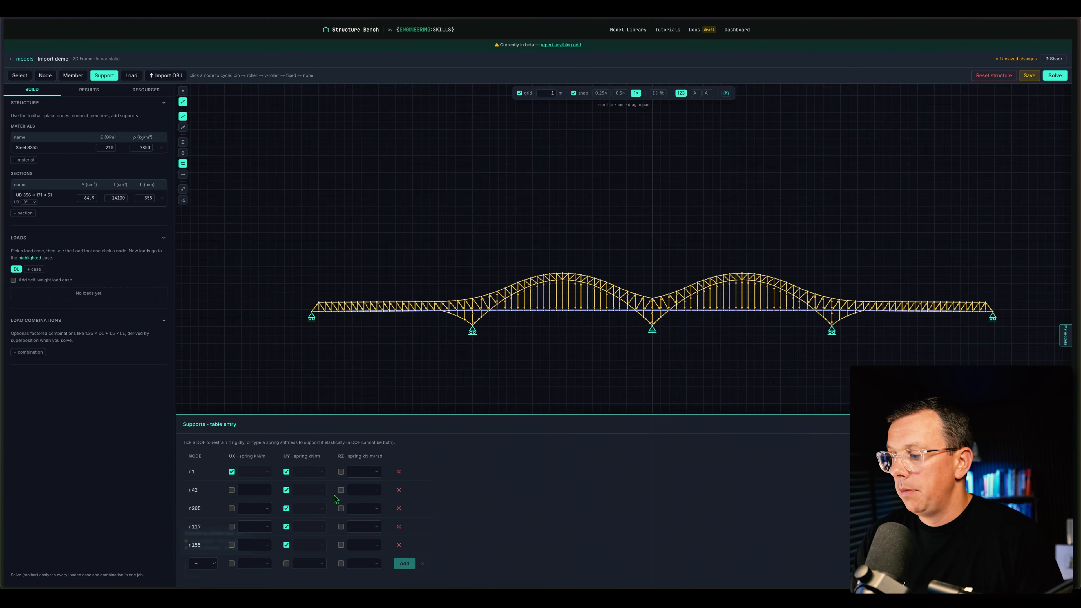
{"action": "left_click", "coordinate": [650, 374]}
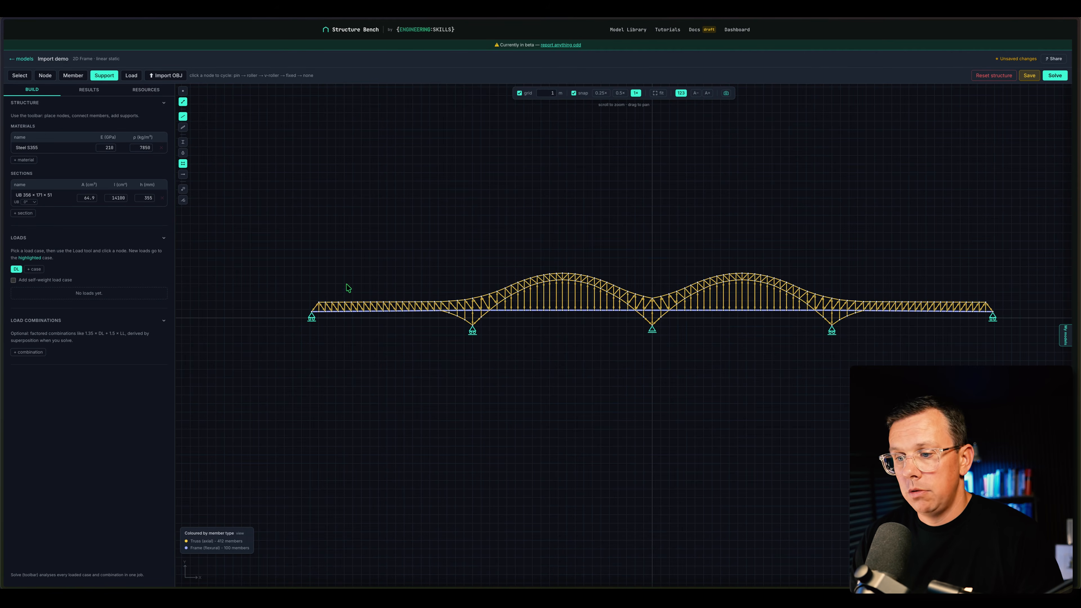
- Add a self-weight load case and turn off colouring by member type
{"action": "left_click", "coordinate": [131, 76]}
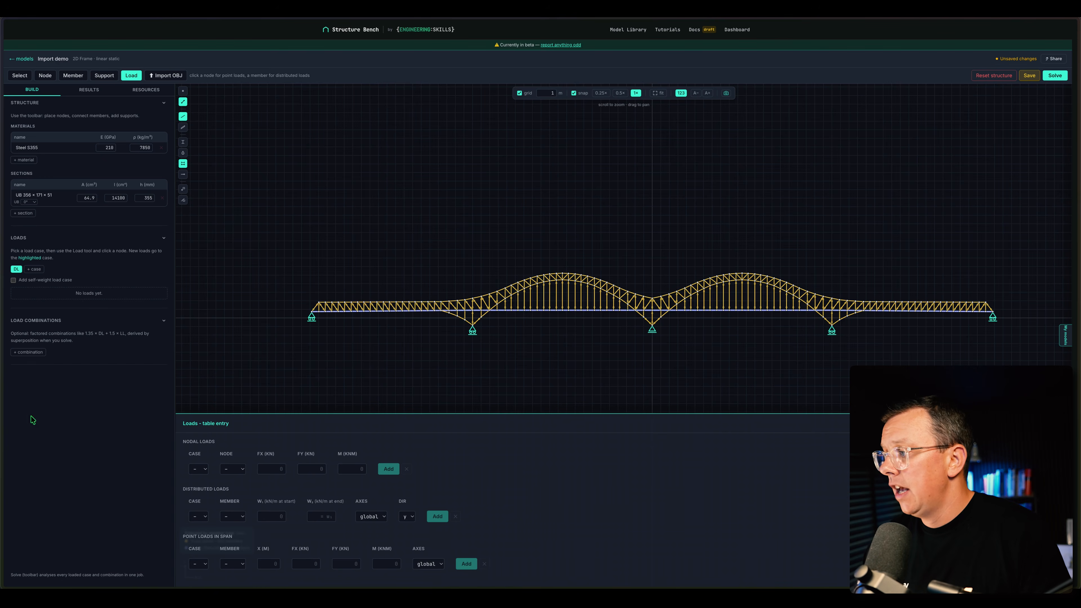
{"action": "left_click", "coordinate": [14, 280]}
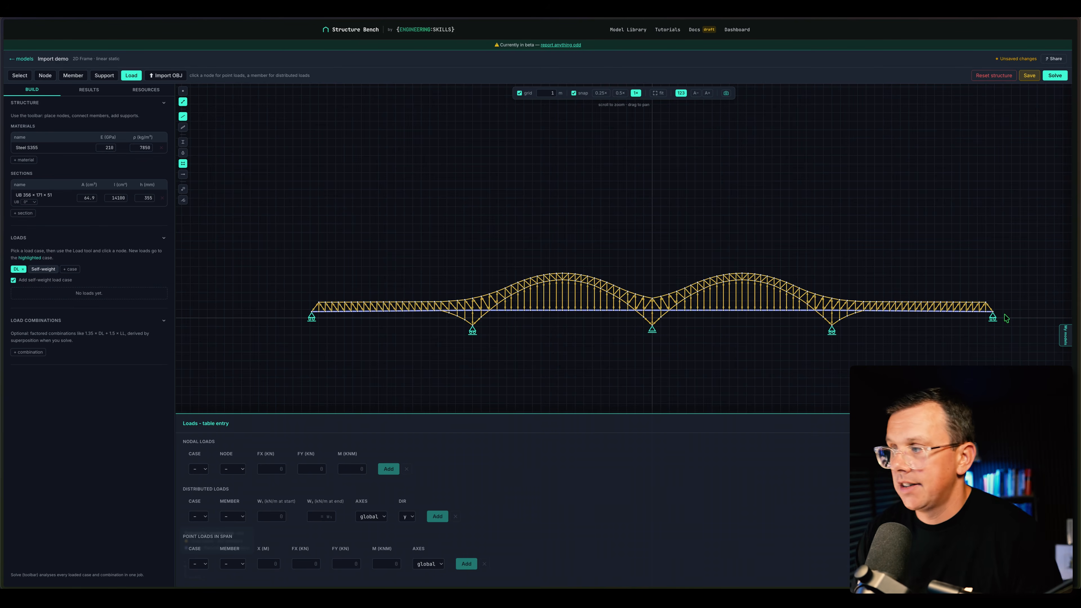
{"action": "left_click", "coordinate": [183, 163]}
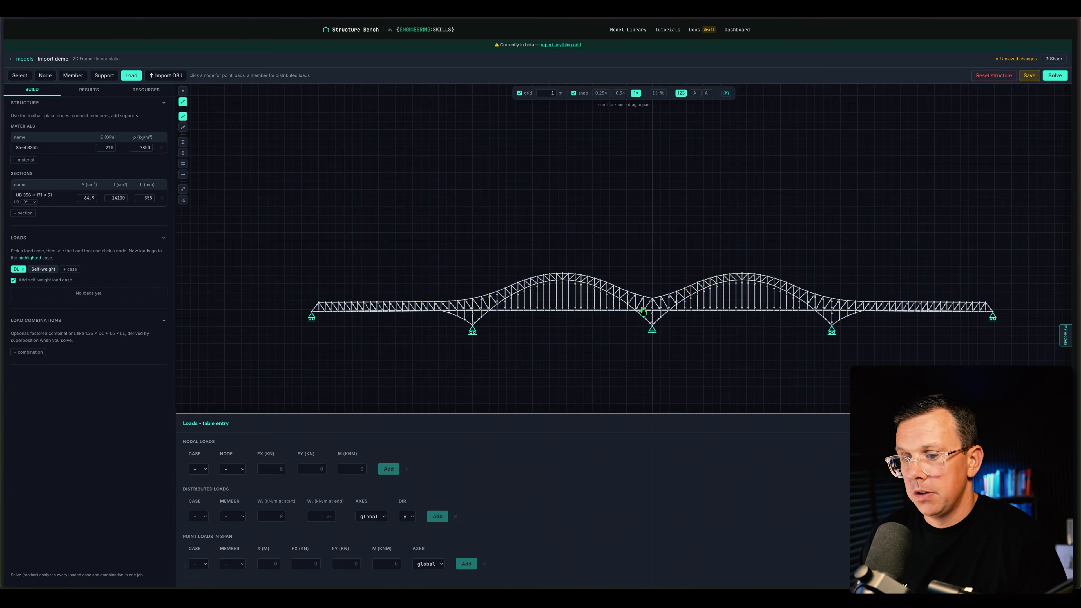
- Select the members along the full deck line and remove the truss members above the deck from the selection
{"action": "left_click", "coordinate": [19, 76]}
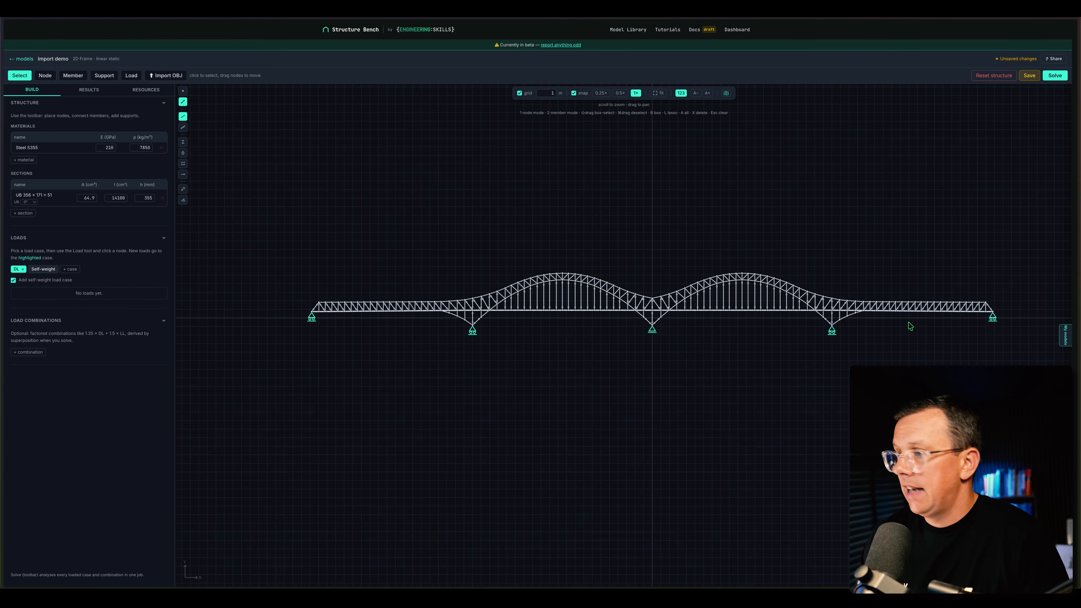
{"action": "left_click_drag", "start_coordinate": [998, 307], "coordinate": [285, 317]}
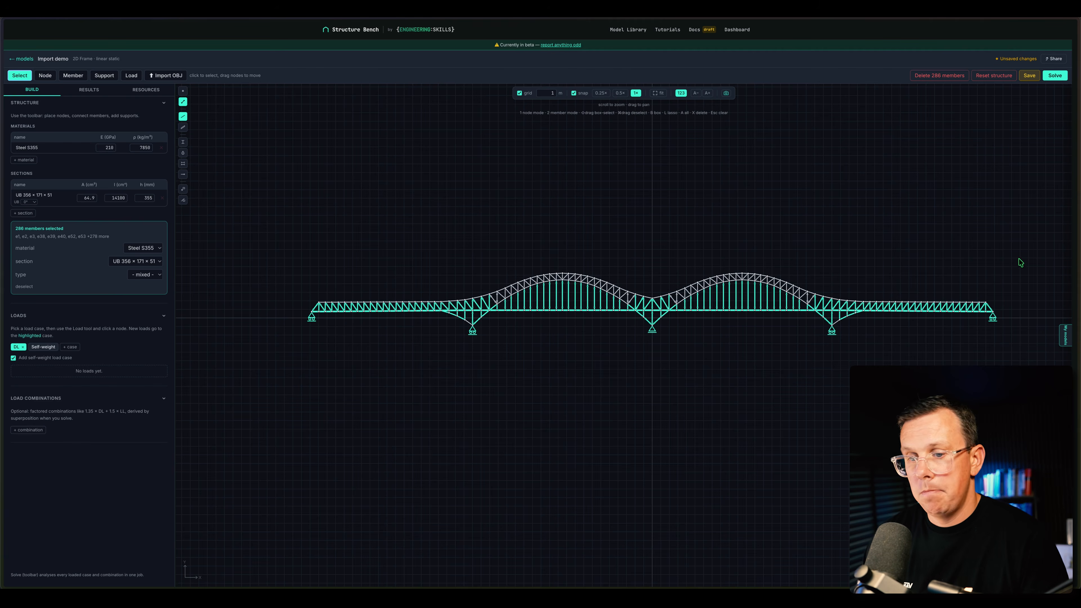
{"action": "left_click_drag", "start_coordinate": [1020, 258], "coordinate": [271, 313], "text": "super"}
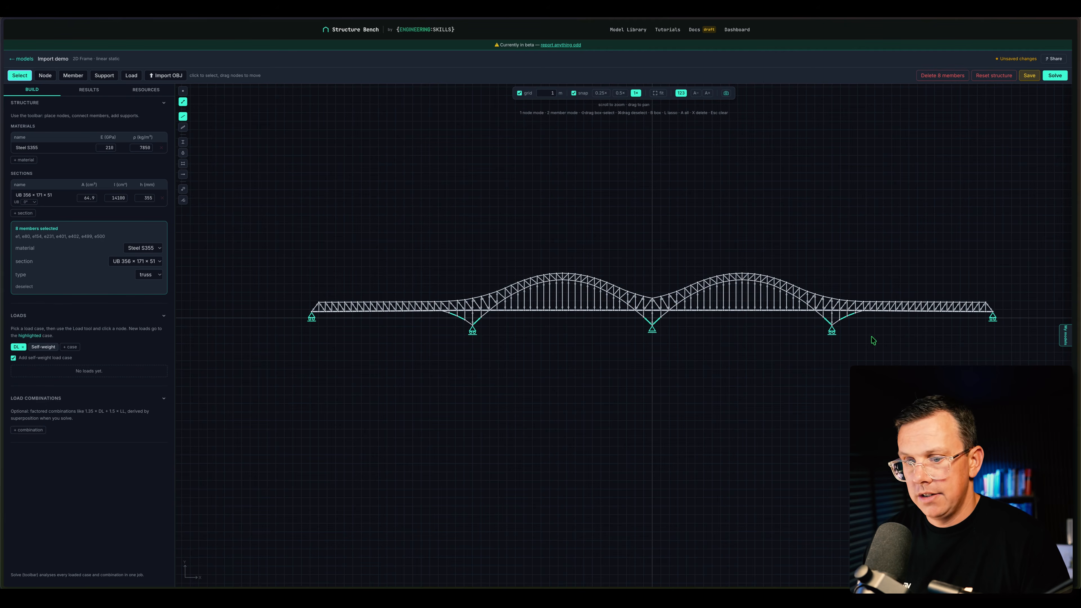
{"action": "left_click_drag", "start_coordinate": [1006, 308], "coordinate": [259, 314], "text": "shift"}
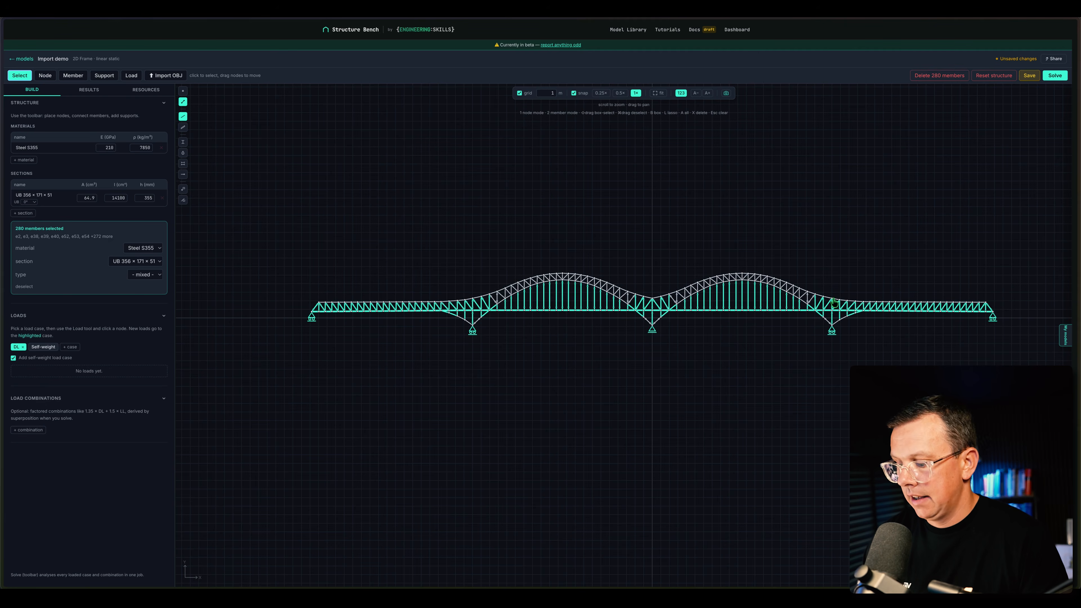
{"action": "left_click_drag", "start_coordinate": [1025, 277], "coordinate": [260, 310], "text": "super"}
- Remove the members below the deck at the piers from the selection, keeping only the 100 deck frame members
{"action": "scroll", "coordinate": [442, 339], "scroll_direction": "up", "scroll_amount": 5}
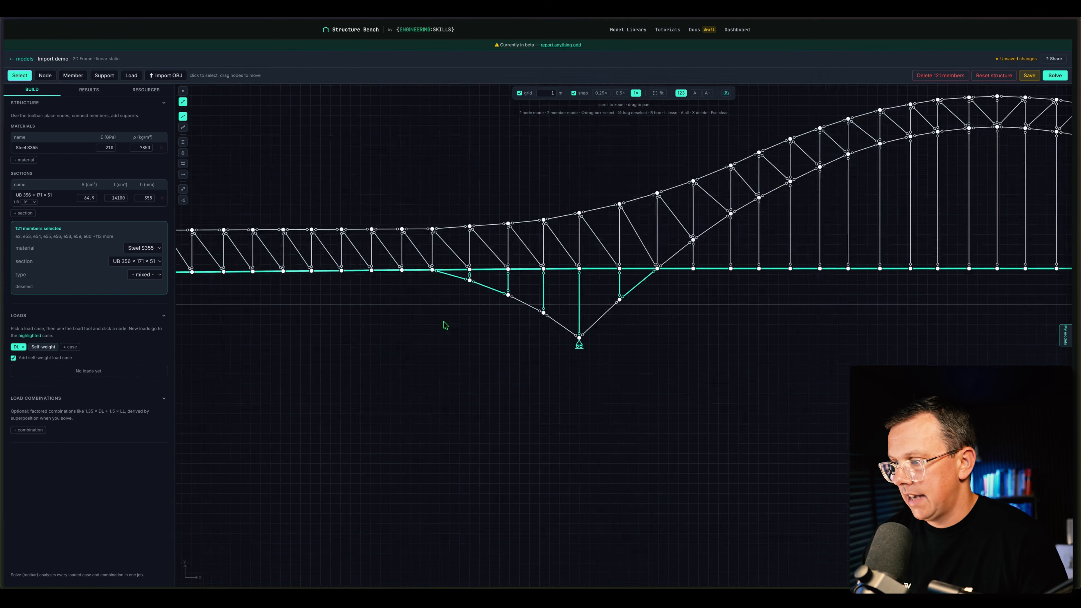
{"action": "scroll", "coordinate": [443, 322], "scroll_direction": "up", "scroll_amount": 4}
{"action": "left_click_drag", "start_coordinate": [773, 254], "coordinate": [561, 281], "text": "super"}
{"action": "left_click_drag", "start_coordinate": [351, 308], "coordinate": [352, 309], "text": "super"}
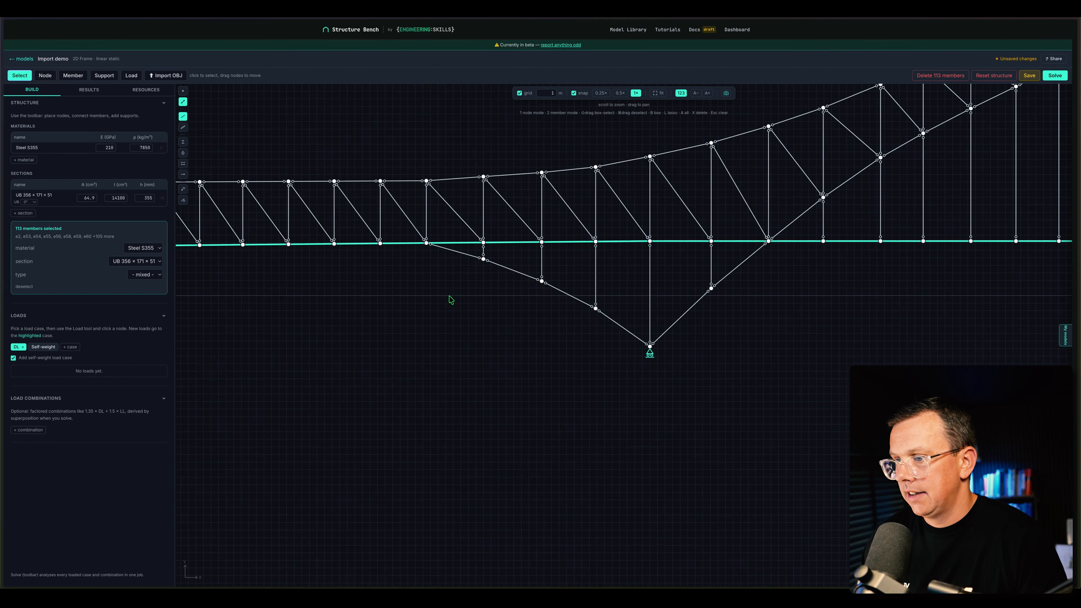
{"action": "scroll", "coordinate": [458, 301], "scroll_direction": "down", "scroll_amount": 10}
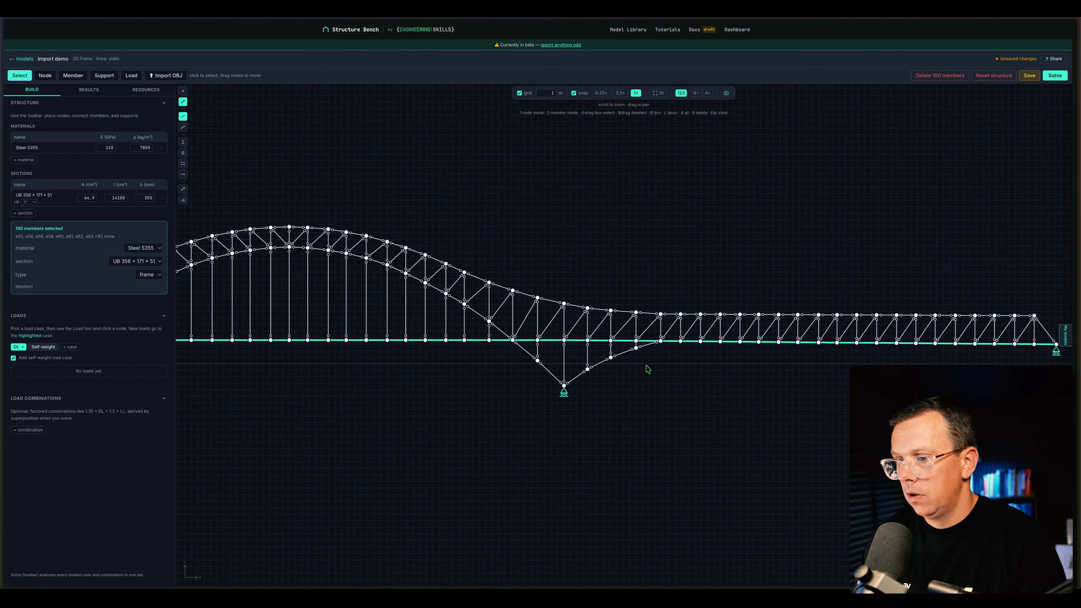
{"action": "scroll", "coordinate": [647, 369], "scroll_direction": "down", "scroll_amount": 5}
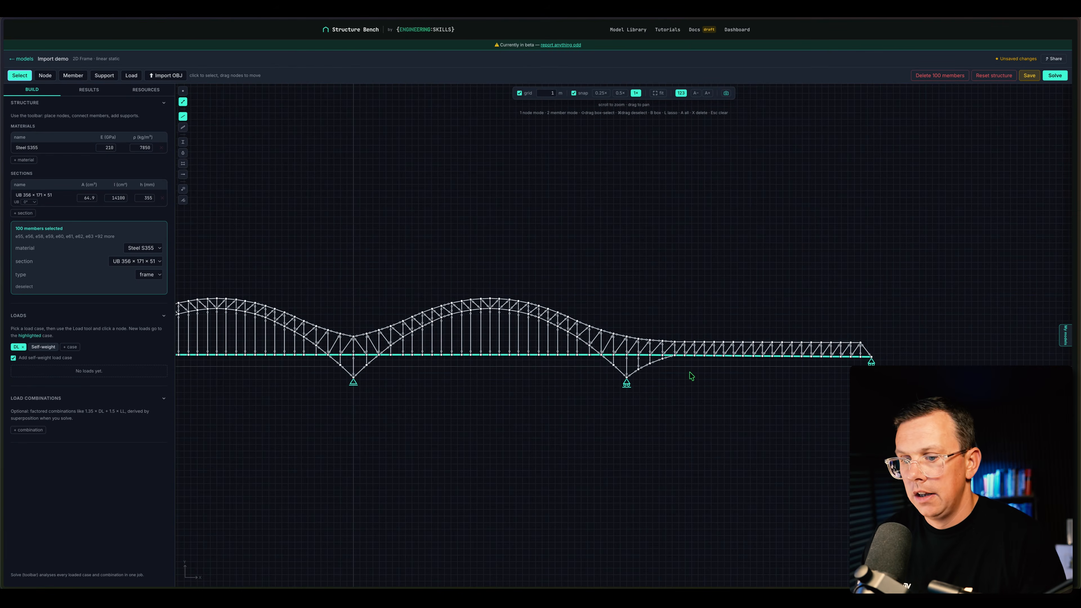
{"action": "scroll", "coordinate": [774, 385], "scroll_direction": "down", "scroll_amount": 3}
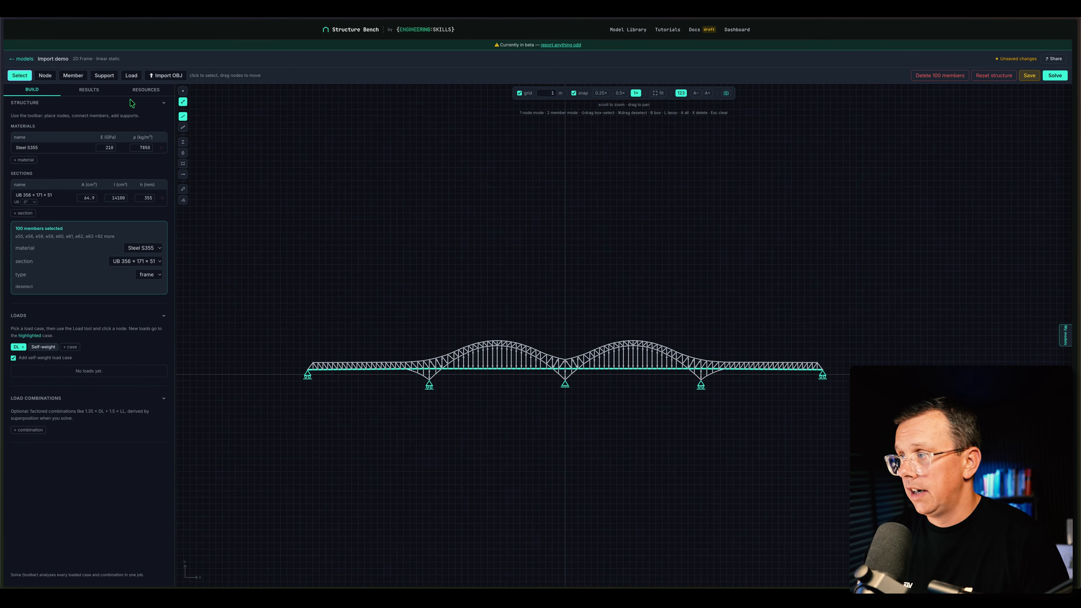
- Apply a uniform distributed load of -10 kN/m in global y to the selected deck members under case DL, and close the loads table
{"action": "left_click", "coordinate": [129, 76]}
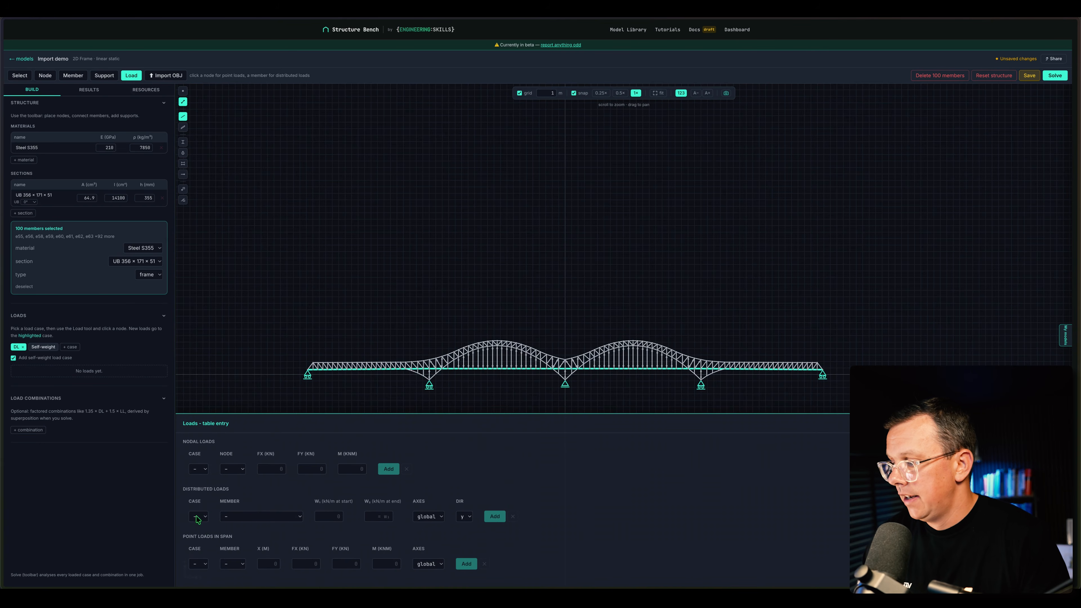
{"action": "left_click", "coordinate": [197, 517]}
{"action": "left_click", "coordinate": [198, 526]}
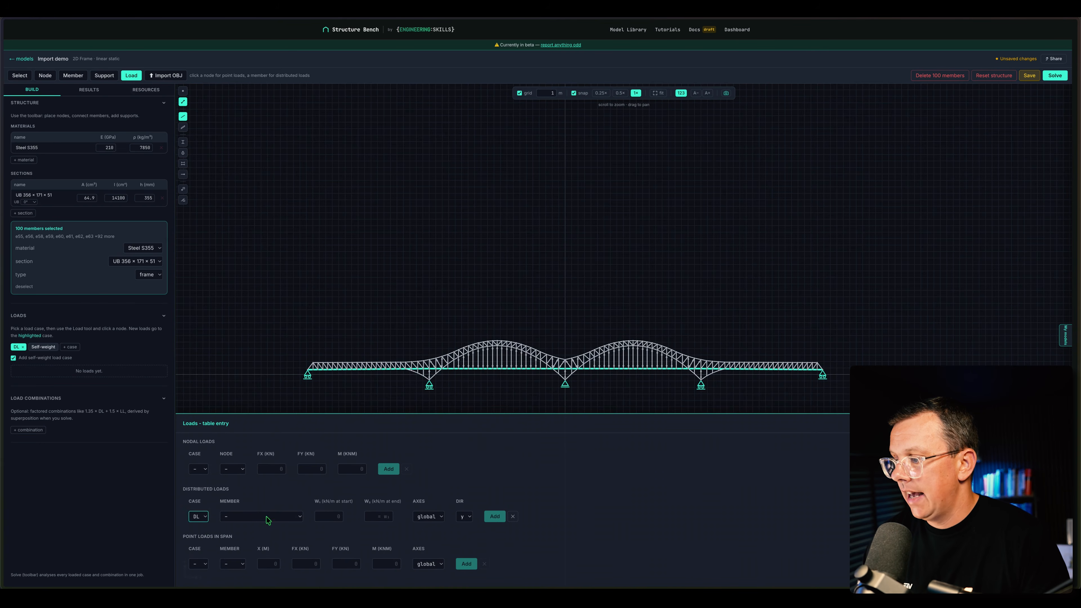
{"action": "left_click", "coordinate": [267, 517]}
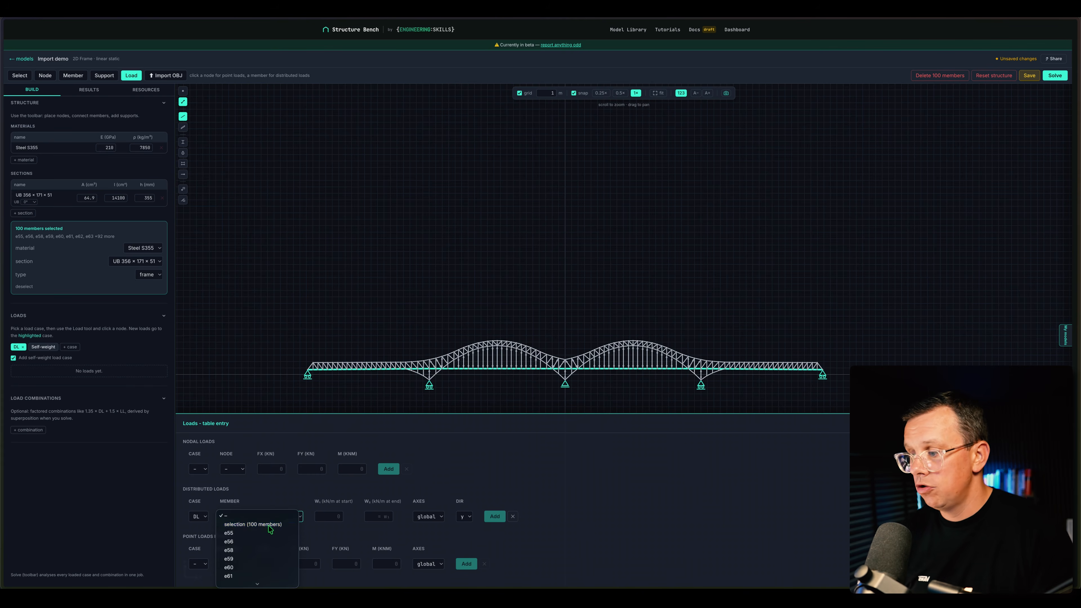
{"action": "left_click", "coordinate": [268, 525]}
{"action": "left_click", "coordinate": [325, 517]}
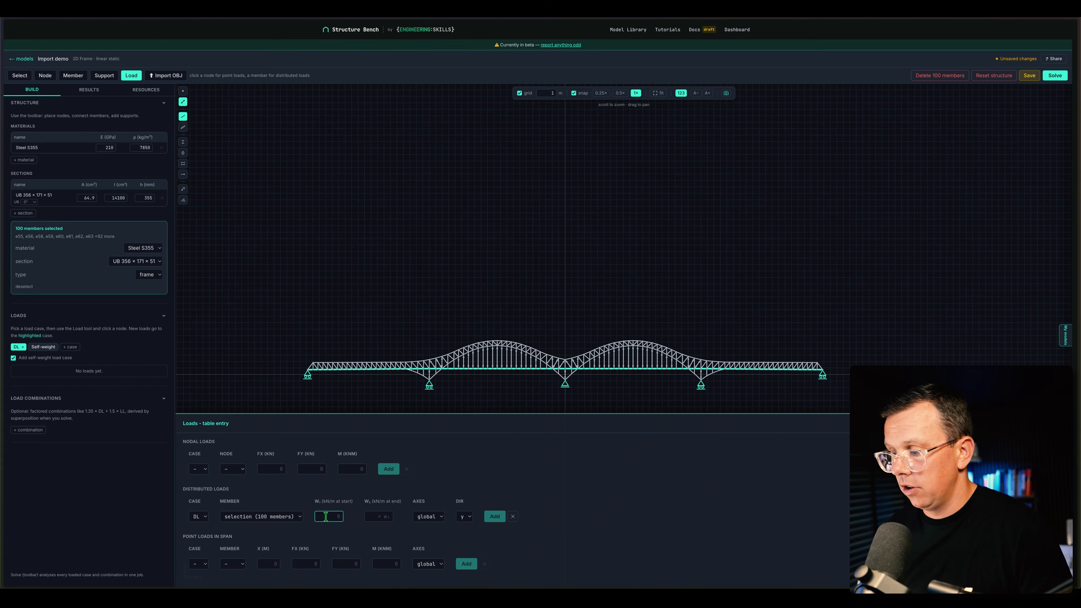
{"action": "type", "text": "-10"}
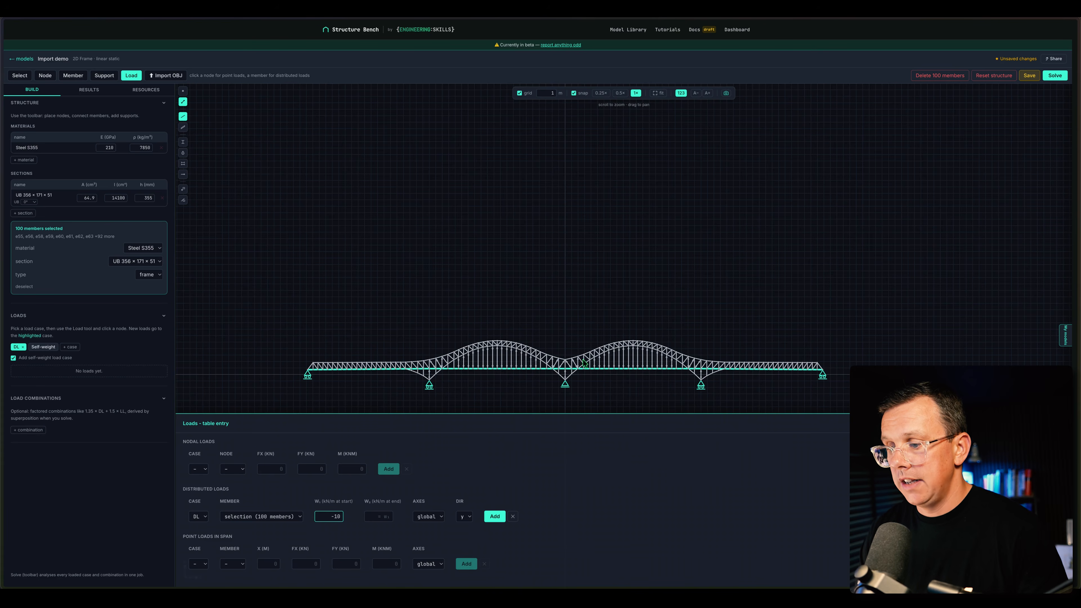
{"action": "key", "text": "Tab"}
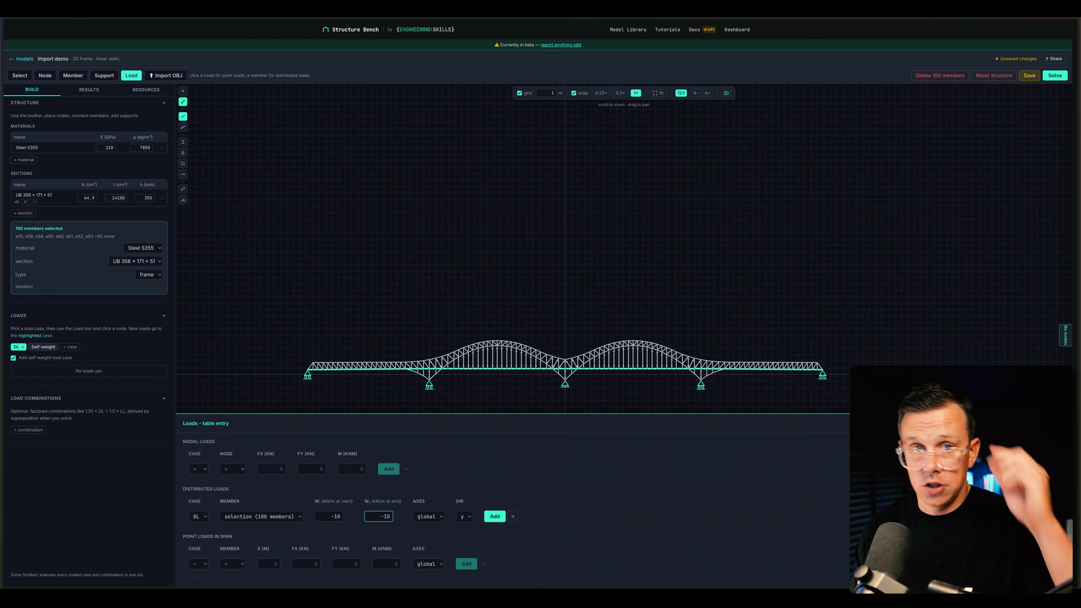
{"action": "left_click", "coordinate": [495, 516]}
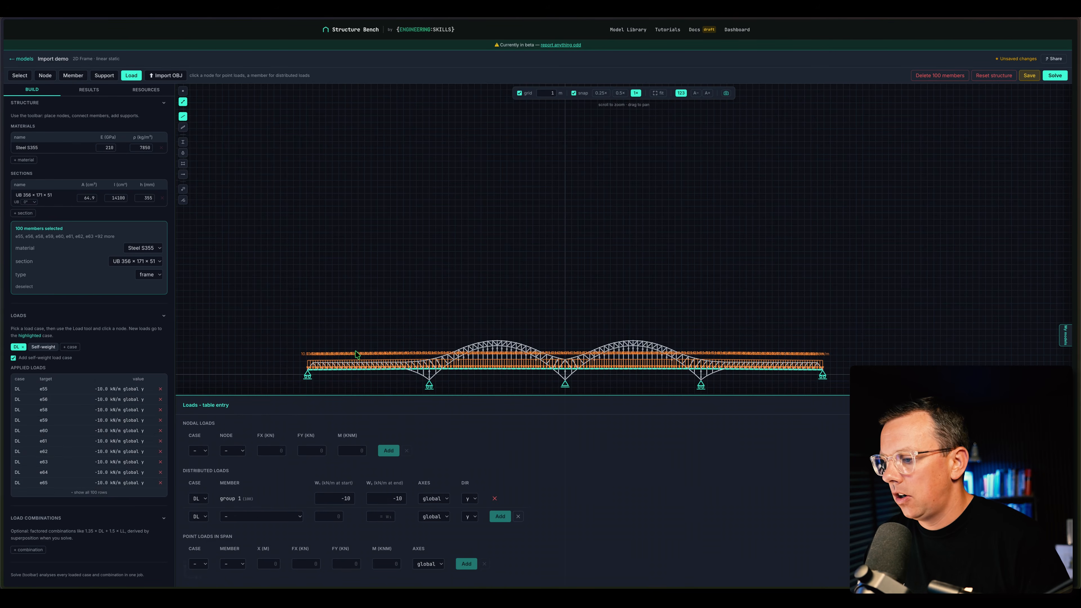
{"action": "scroll", "coordinate": [378, 372], "scroll_direction": "up", "scroll_amount": 8}
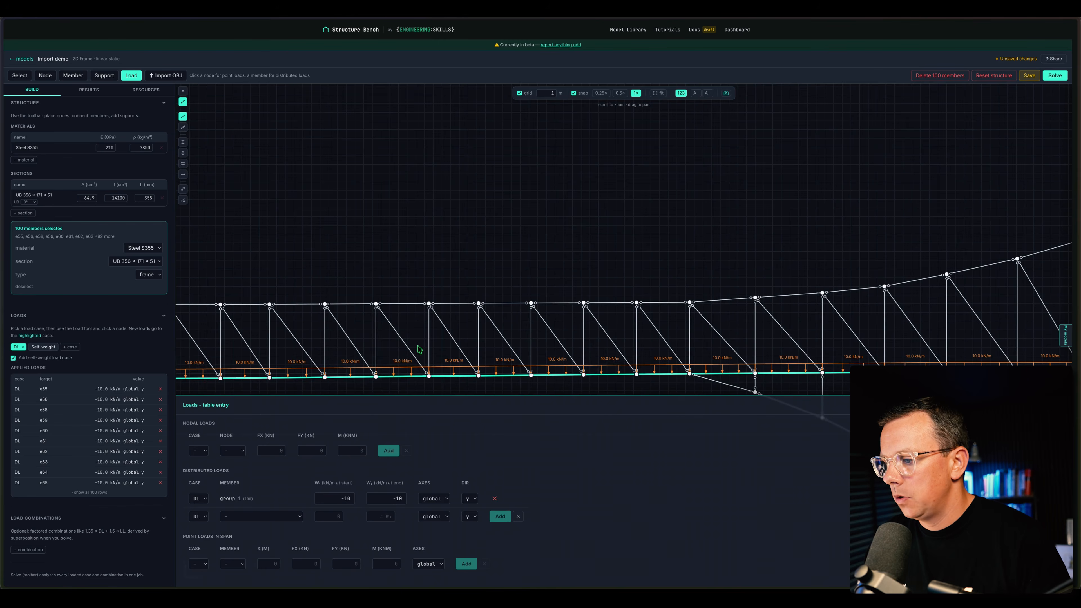
{"action": "scroll", "coordinate": [386, 235], "scroll_direction": "down", "scroll_amount": 5}
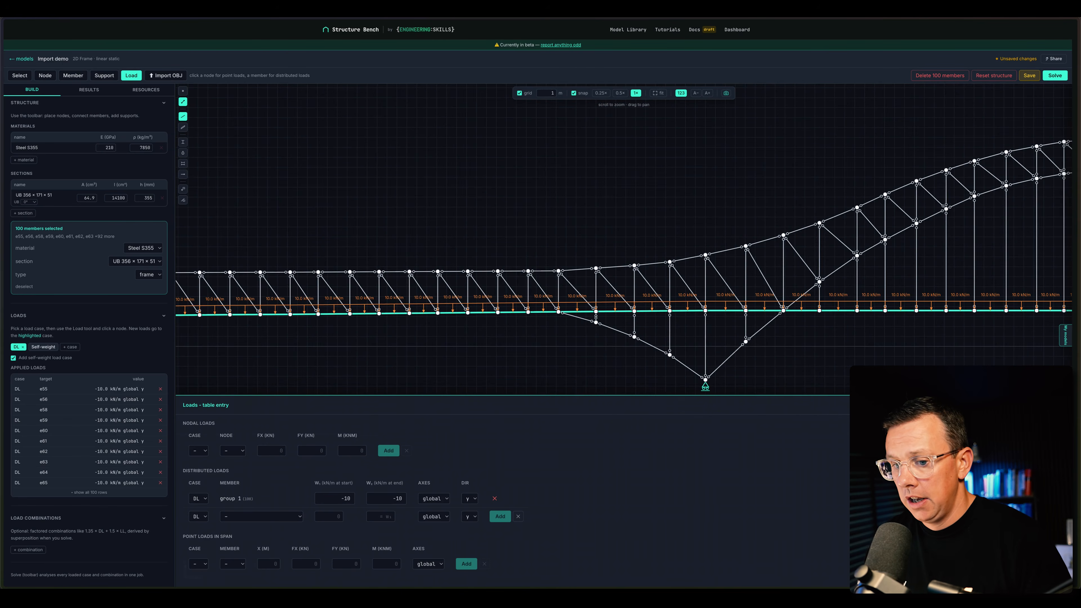
{"action": "left_click", "coordinate": [1061, 405]}
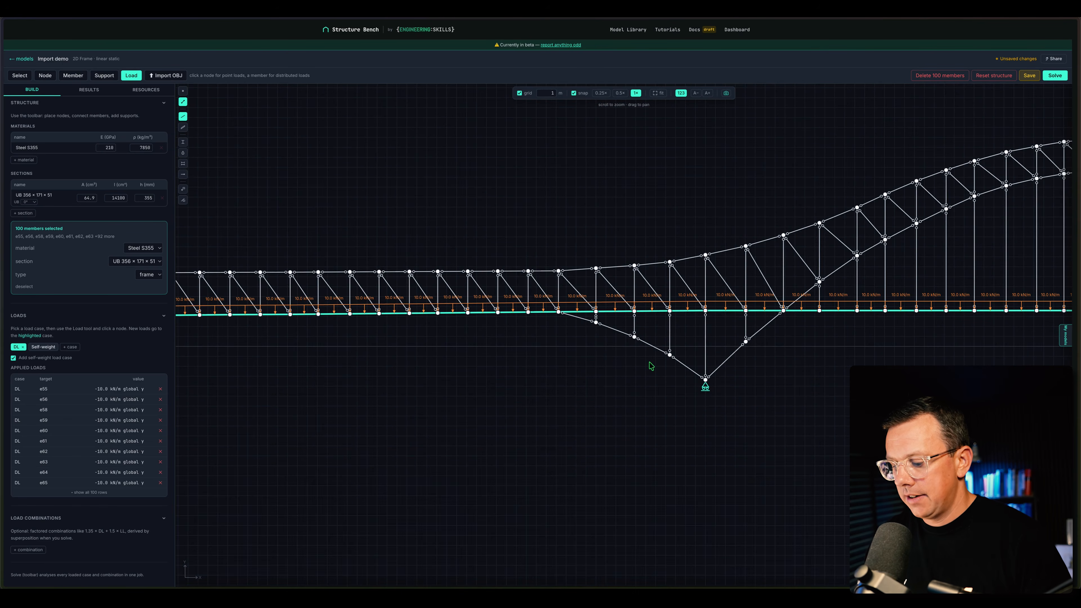
- Save the loaded bridge model and solve it
{"action": "scroll", "coordinate": [649, 363], "scroll_direction": "down", "scroll_amount": 8}
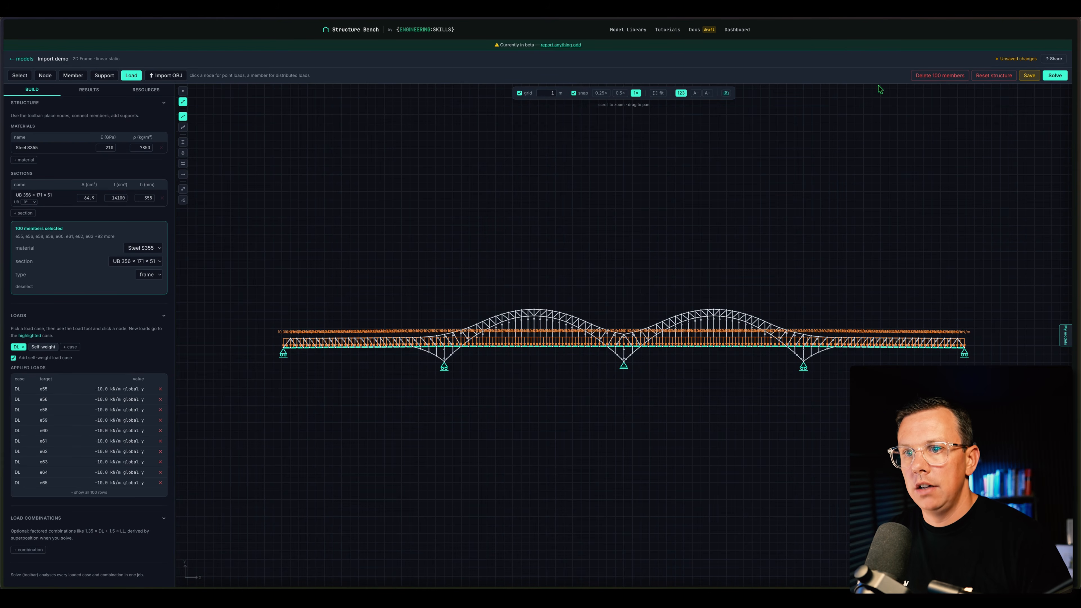
{"action": "left_click", "coordinate": [1029, 76]}
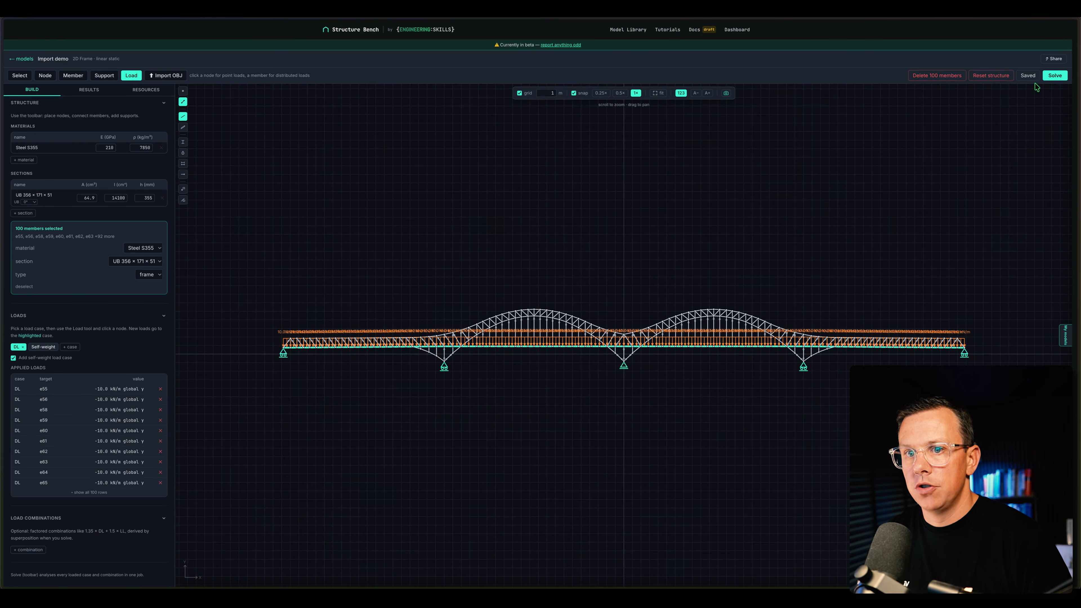
{"action": "left_click", "coordinate": [1055, 76]}
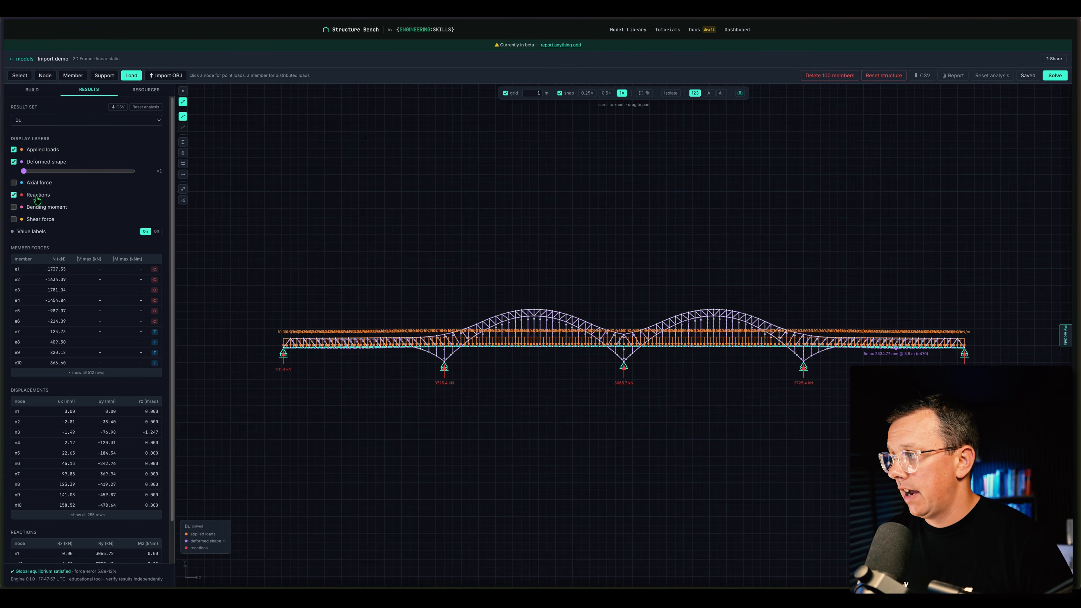
- Display the Self-weight result set and inspect the generated member and node loads around the arch
{"action": "left_click", "coordinate": [24, 123]}
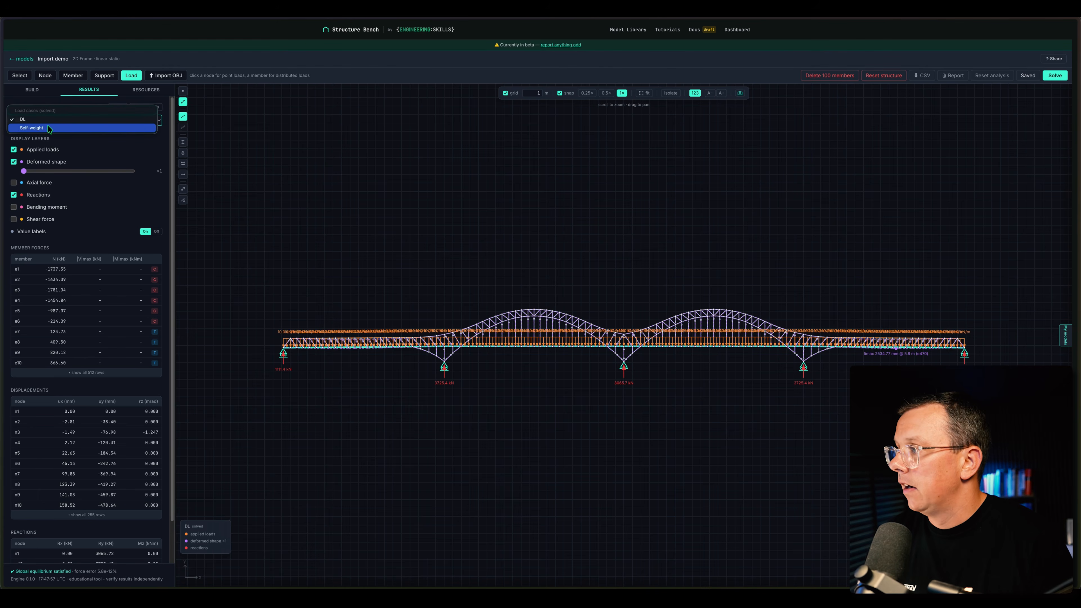
{"action": "left_click", "coordinate": [49, 129]}
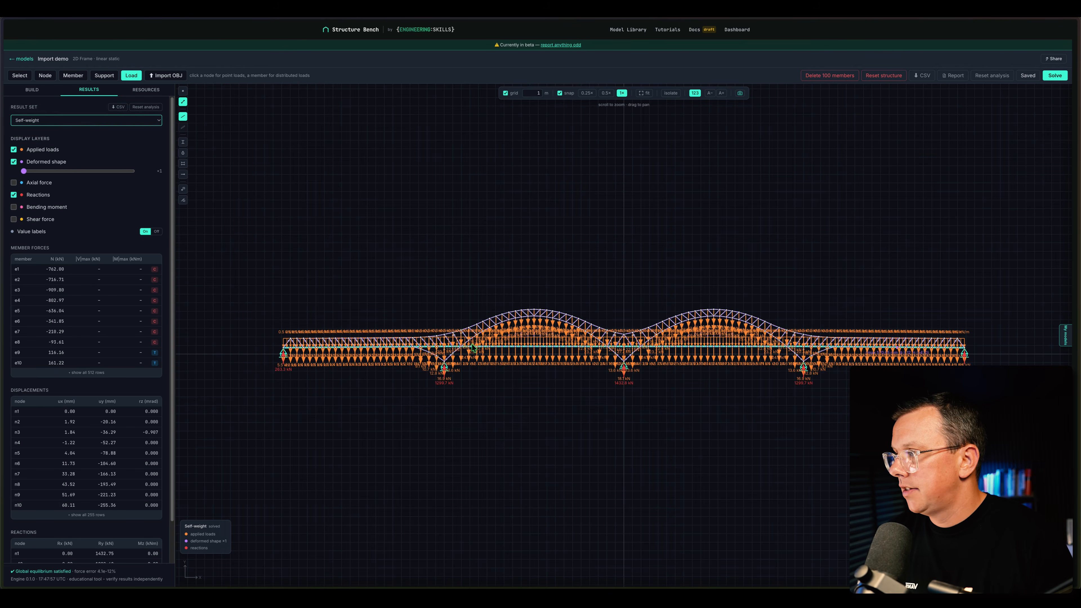
{"action": "scroll", "coordinate": [473, 347], "scroll_direction": "up", "scroll_amount": 10}
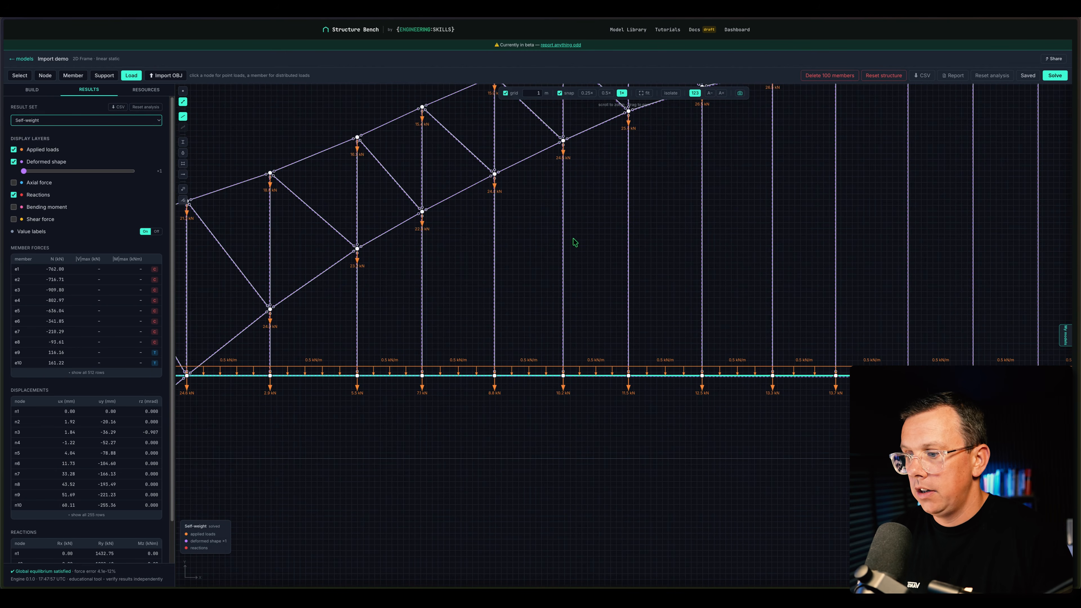
{"action": "scroll", "coordinate": [575, 309], "scroll_direction": "down", "scroll_amount": 3}
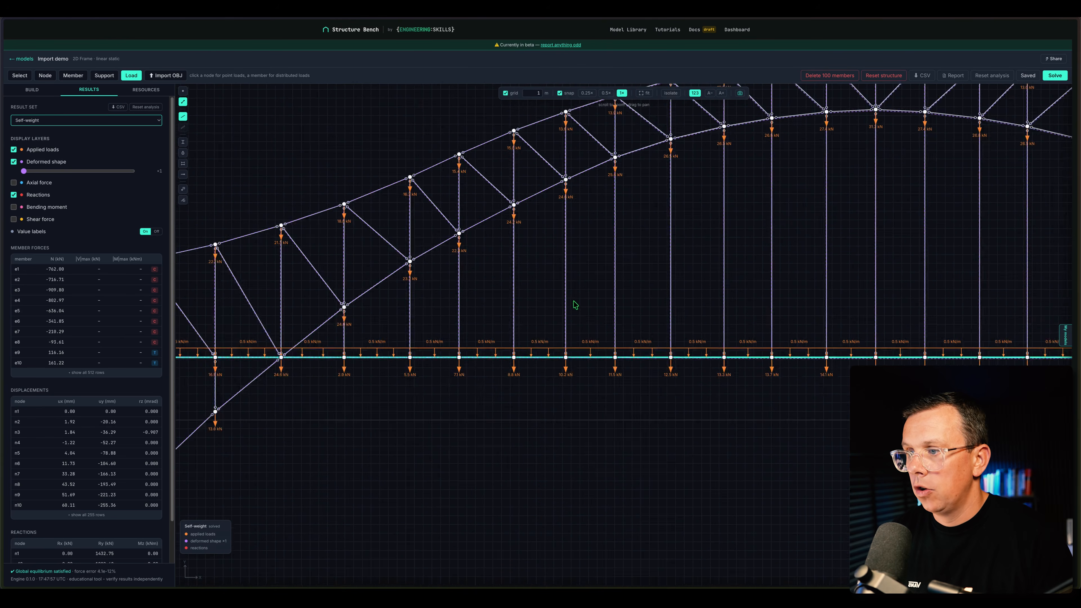
{"action": "scroll", "coordinate": [573, 306], "scroll_direction": "up", "scroll_amount": 2}
{"action": "scroll", "coordinate": [574, 184], "scroll_direction": "up", "scroll_amount": 2}
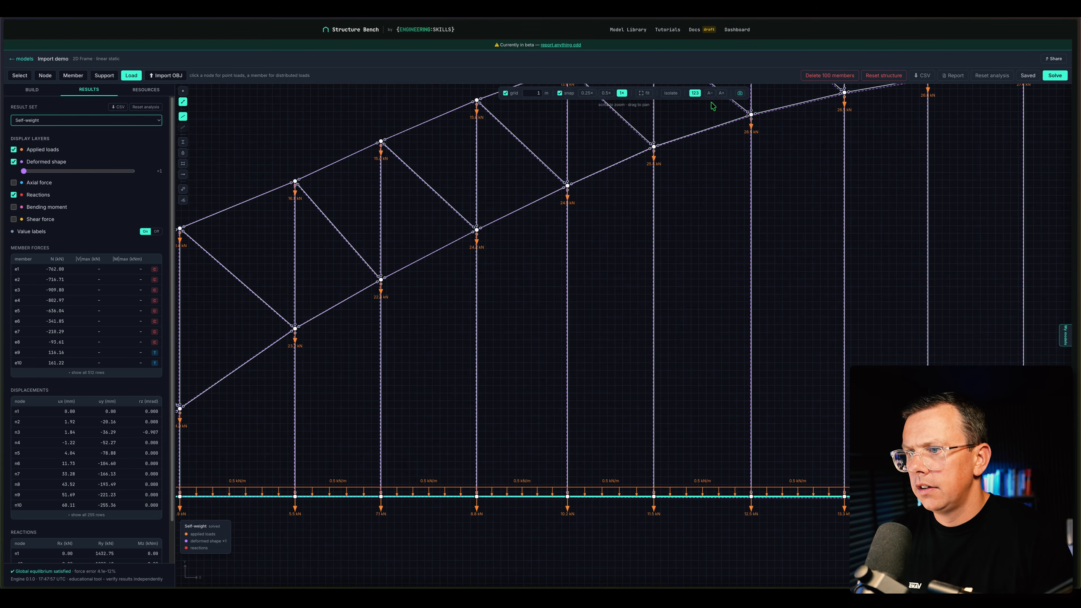
- Enlarge the canvas label text by two steps and examine the self-weight loads along the deck and arch
{"action": "left_click", "coordinate": [724, 93]}
{"action": "left_click", "coordinate": [723, 93]}
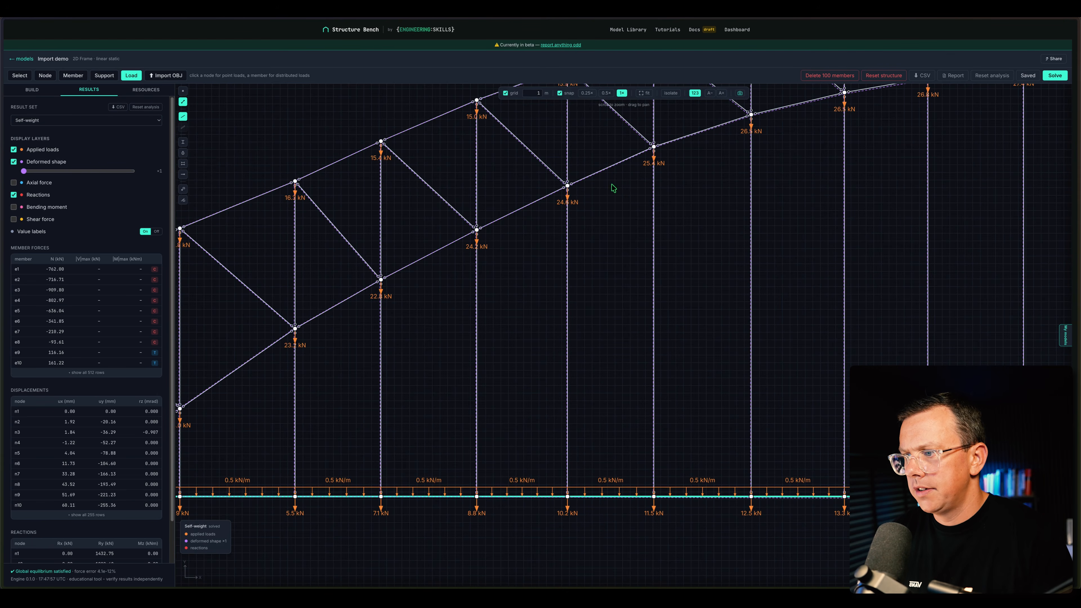
{"action": "scroll", "coordinate": [535, 206], "scroll_direction": "down", "scroll_amount": 3}
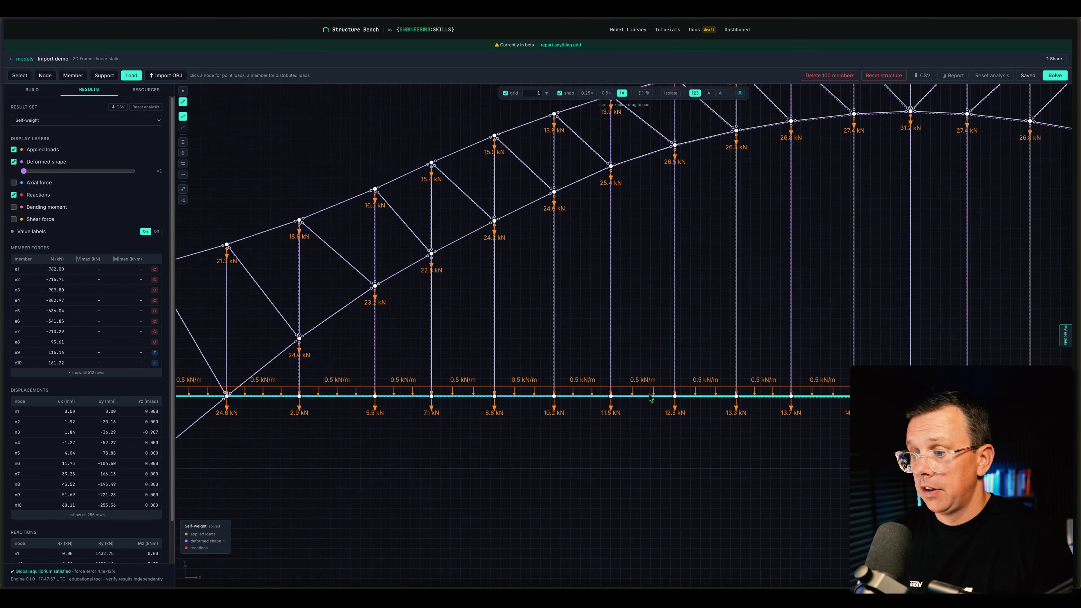
- Hide the applied loads and increase the deformed shape scale for the self-weight results
{"action": "scroll", "coordinate": [473, 264], "scroll_direction": "down", "scroll_amount": 10}
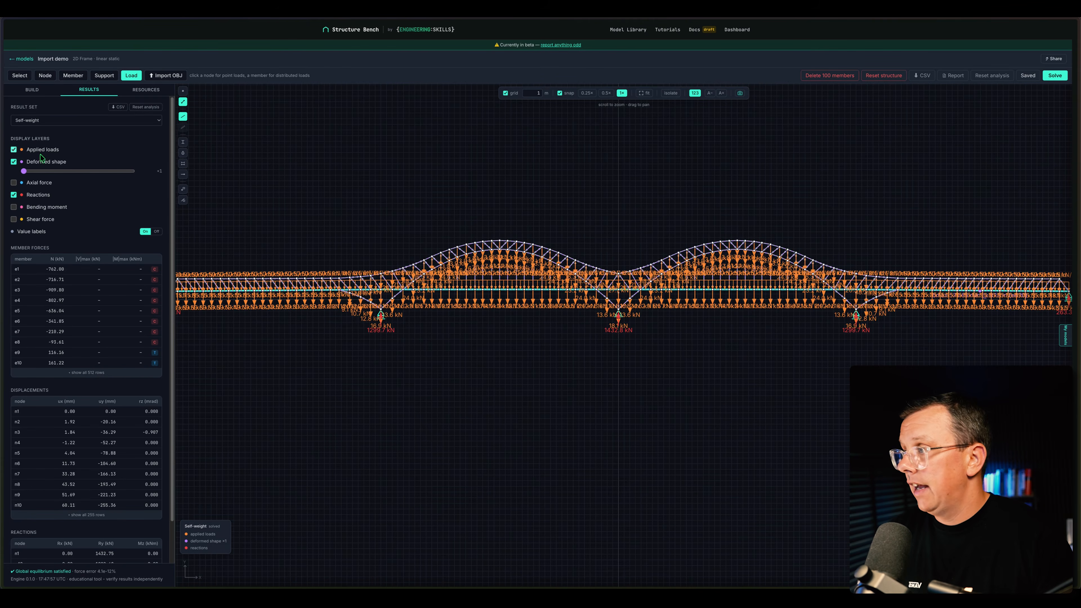
{"action": "left_click", "coordinate": [14, 150]}
{"action": "left_click_drag", "start_coordinate": [25, 172], "coordinate": [48, 172]}
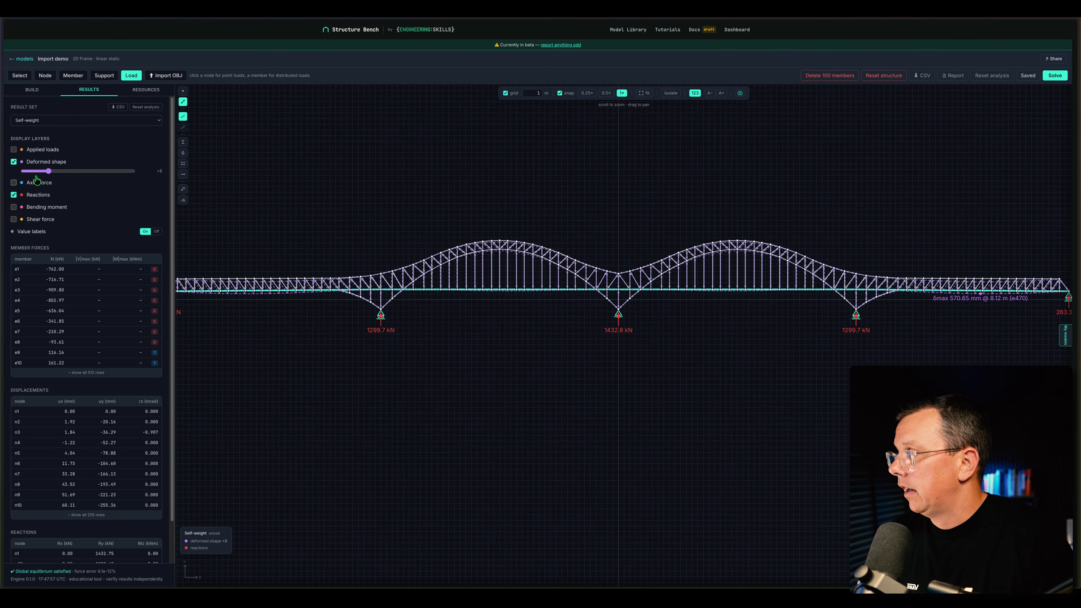
- Replace the deformed shape and reactions with the axial force display, with value labels turned off
{"action": "left_click", "coordinate": [14, 162]}
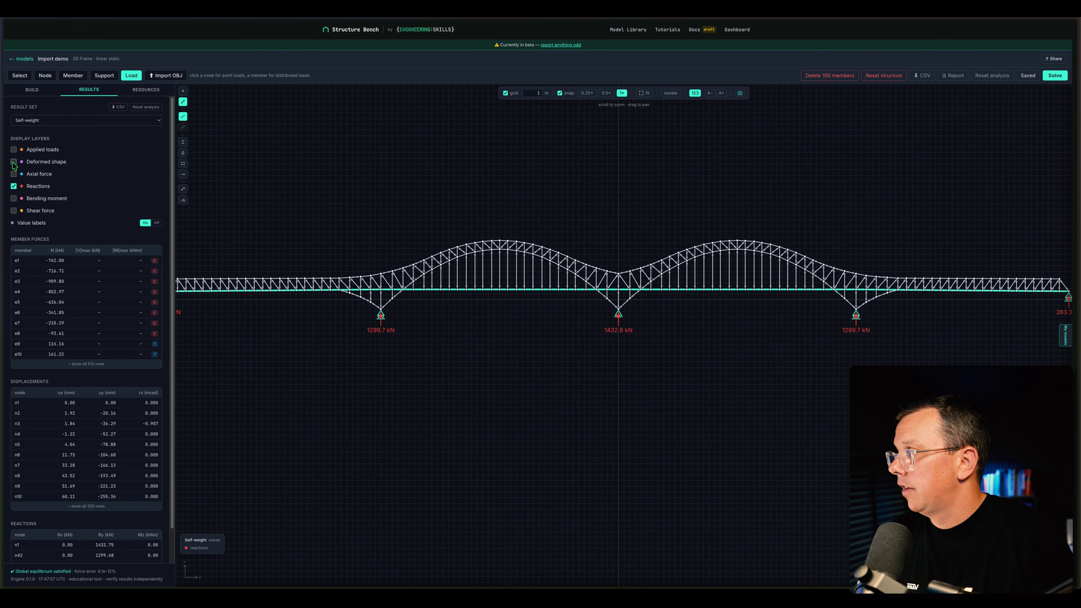
{"action": "left_click", "coordinate": [13, 188]}
{"action": "left_click", "coordinate": [14, 175]}
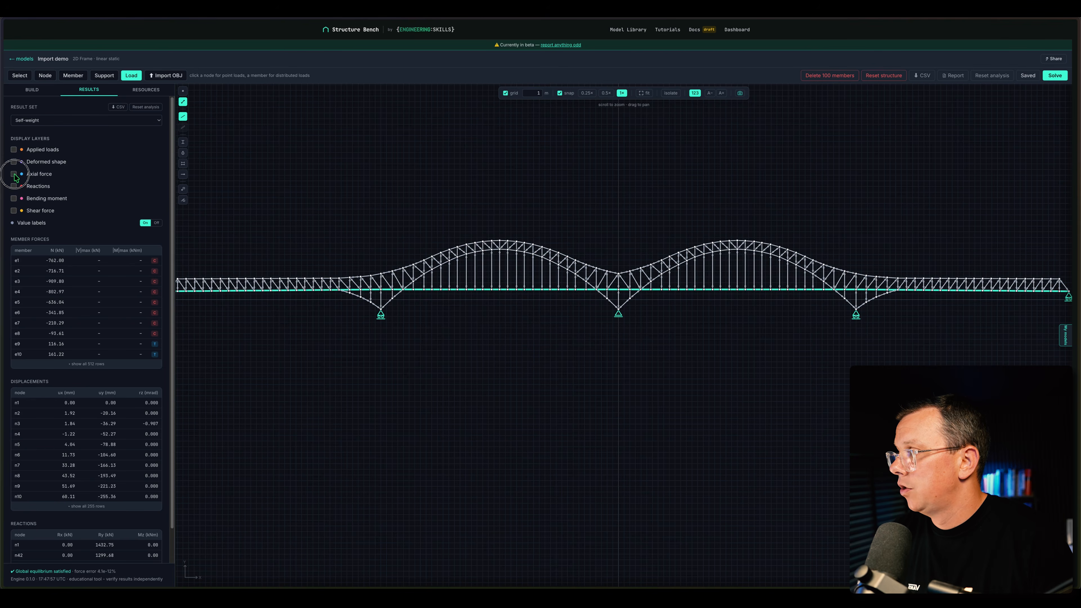
{"action": "left_click", "coordinate": [156, 223]}
{"action": "scroll", "coordinate": [685, 291], "scroll_direction": "down", "scroll_amount": 2}
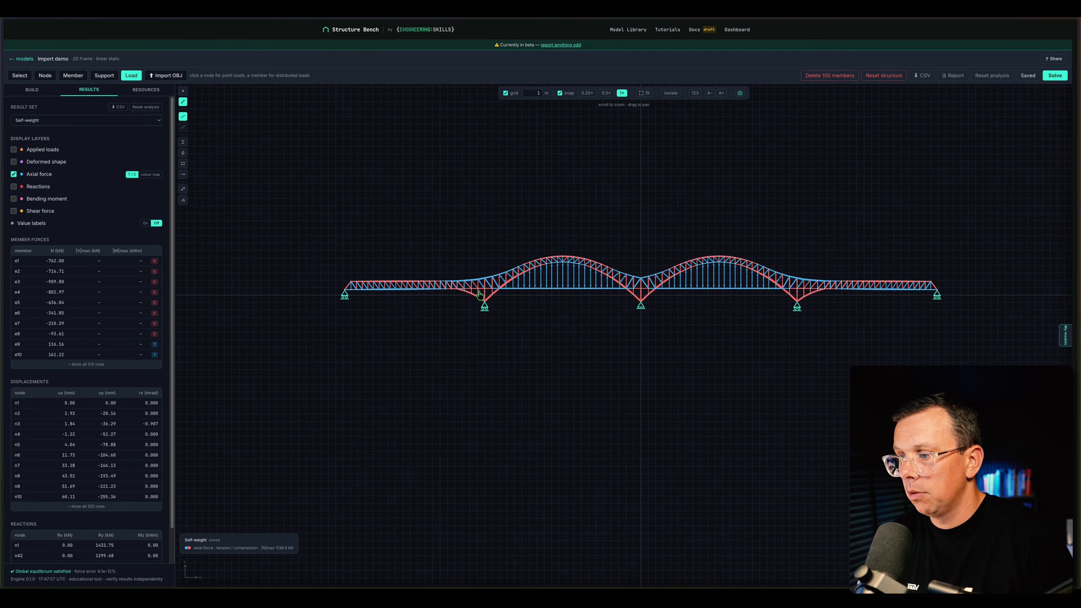
{"action": "scroll", "coordinate": [665, 288], "scroll_direction": "up", "scroll_amount": 1}
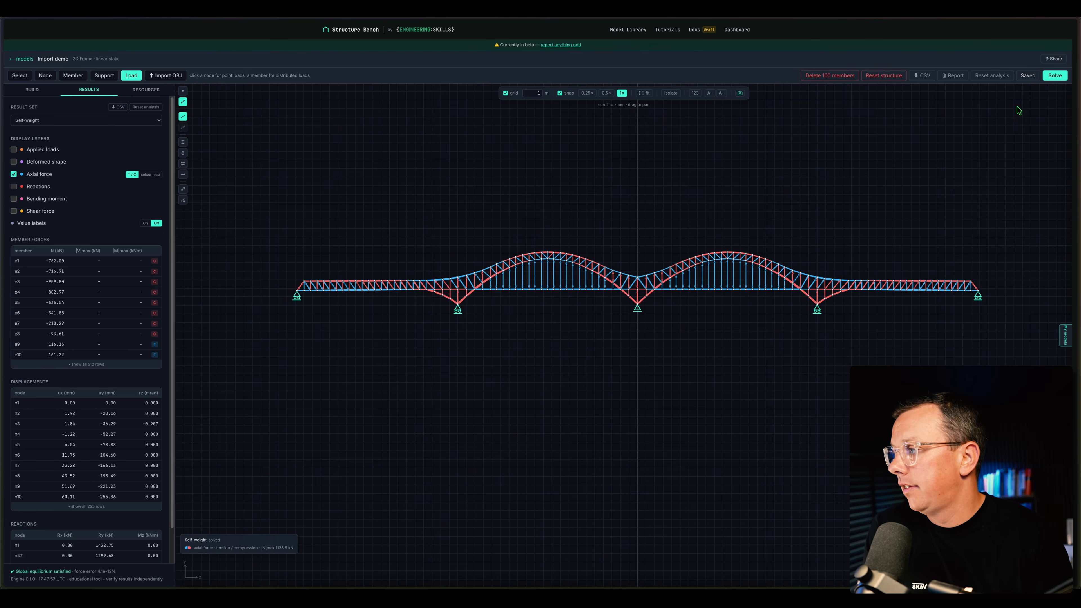
- Create a share link for the solved model, review its website embed code, and close the sharing dialog
{"action": "left_click", "coordinate": [1052, 59]}
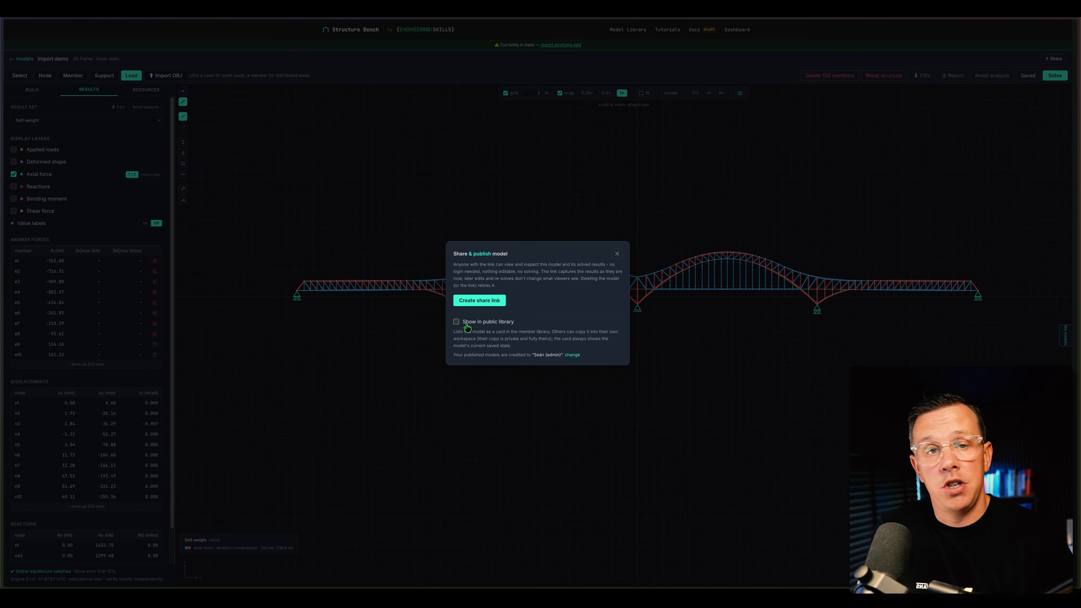
{"action": "left_click", "coordinate": [482, 300]}
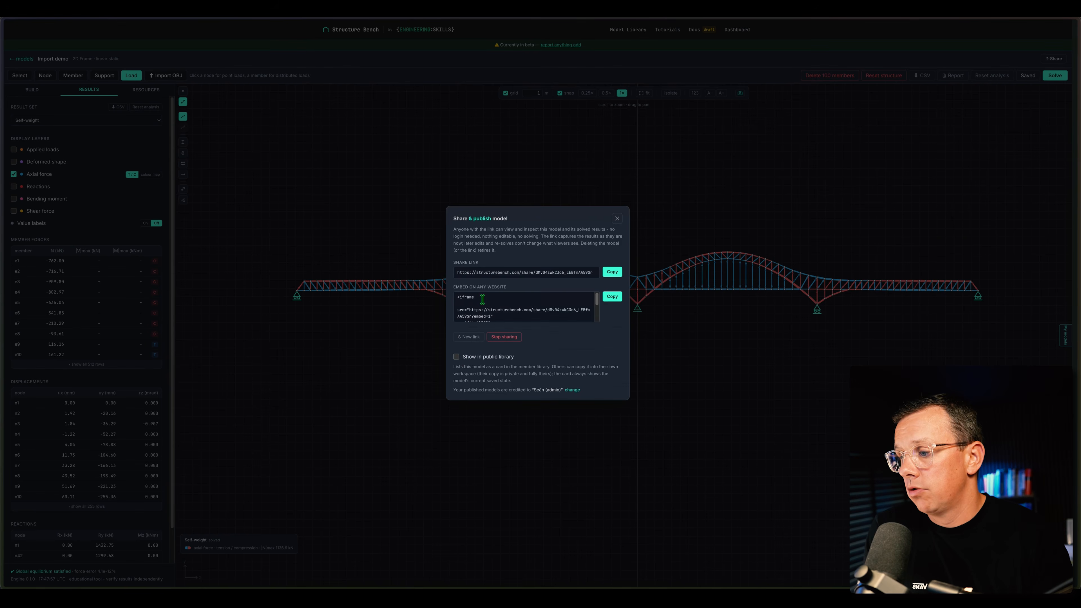
{"action": "left_click", "coordinate": [519, 312]}
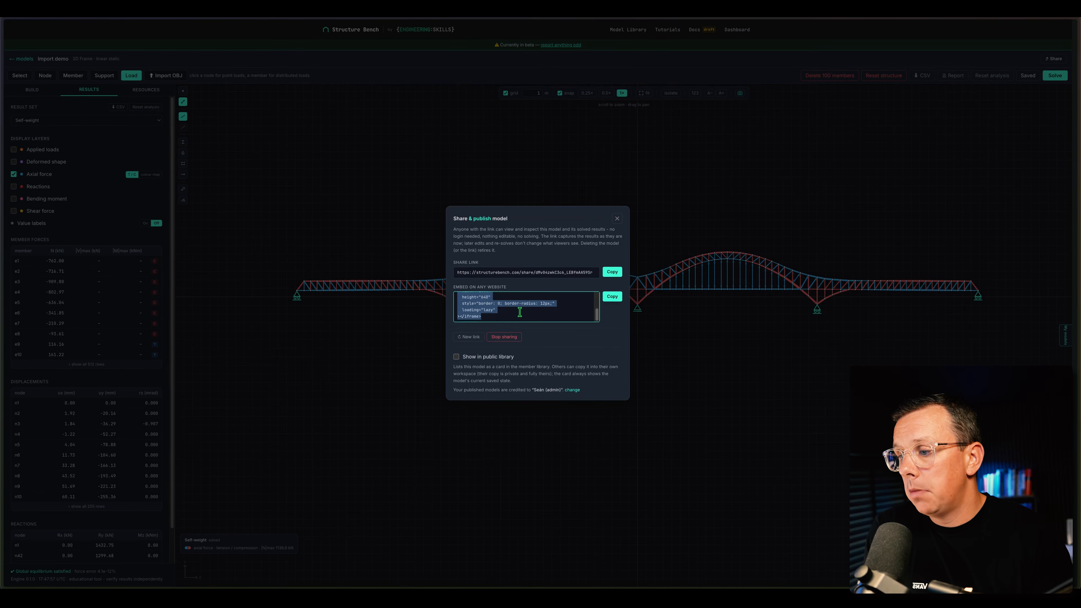
{"action": "scroll", "coordinate": [476, 303], "scroll_direction": "down", "scroll_amount": 1}
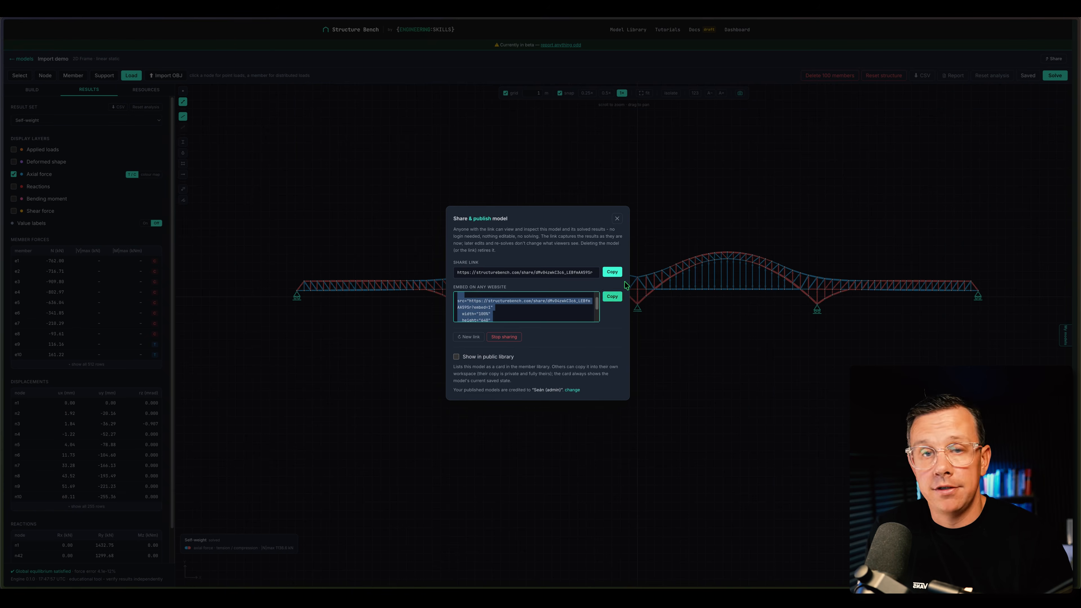
{"action": "left_click", "coordinate": [616, 218]}
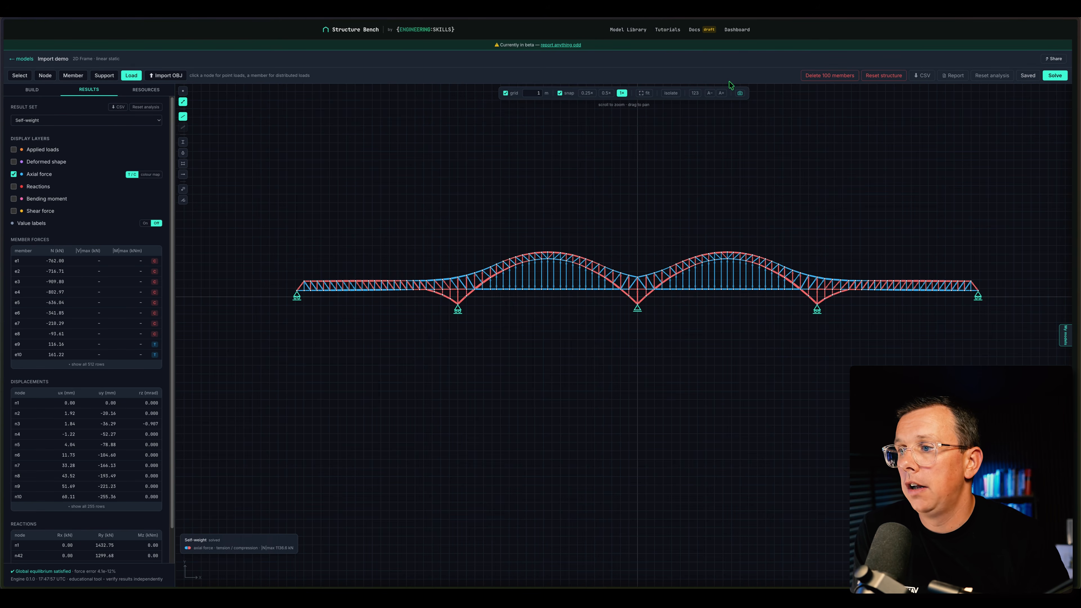
- Open the community model library and browse its shared models
{"action": "left_click", "coordinate": [635, 35]}
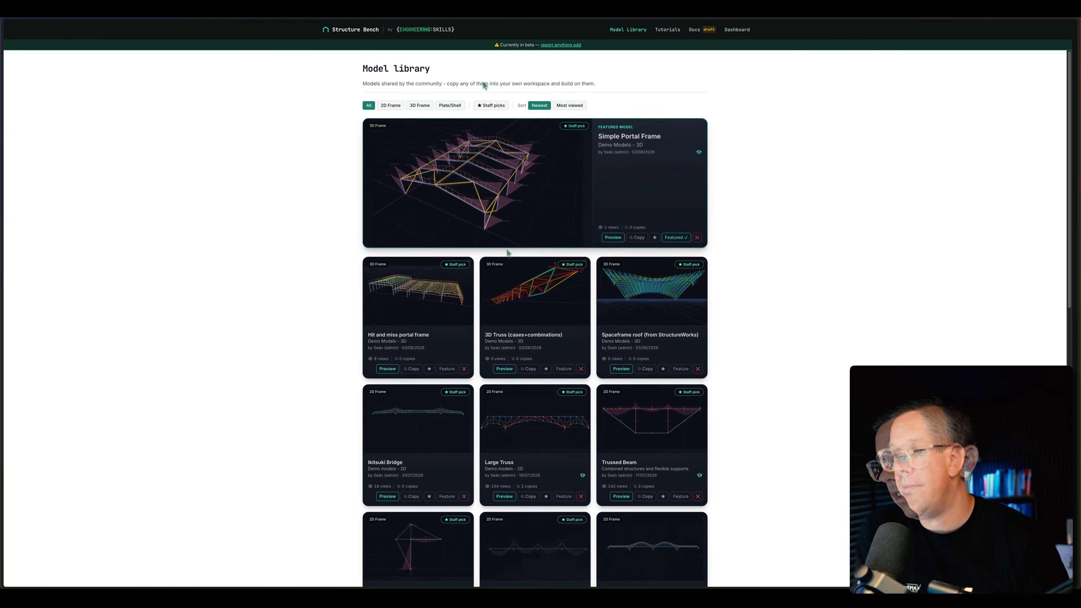
{"action": "scroll", "coordinate": [545, 256], "scroll_direction": "down", "scroll_amount": 1}
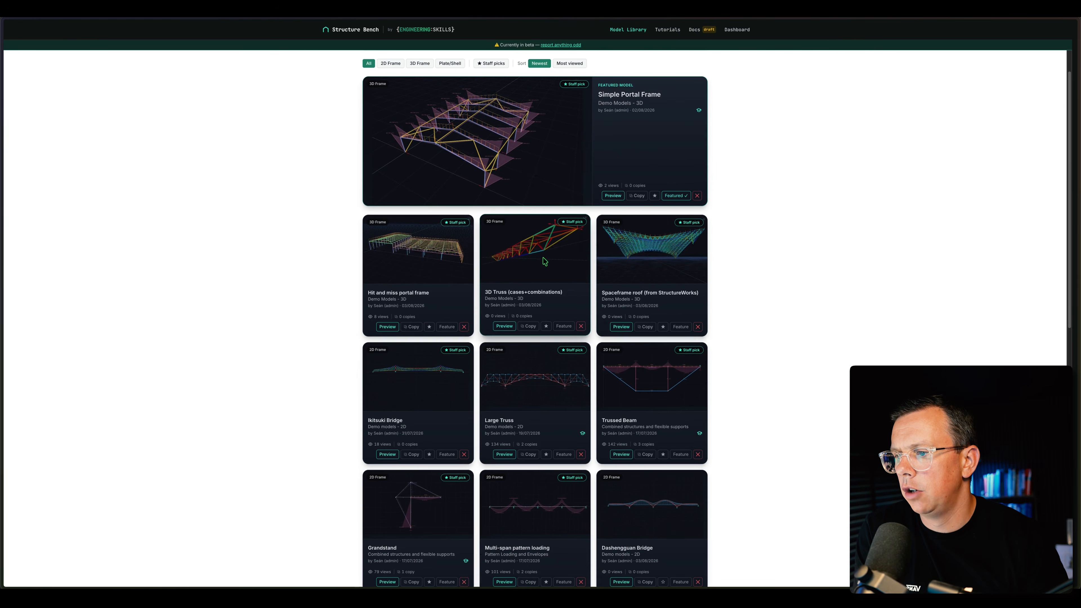